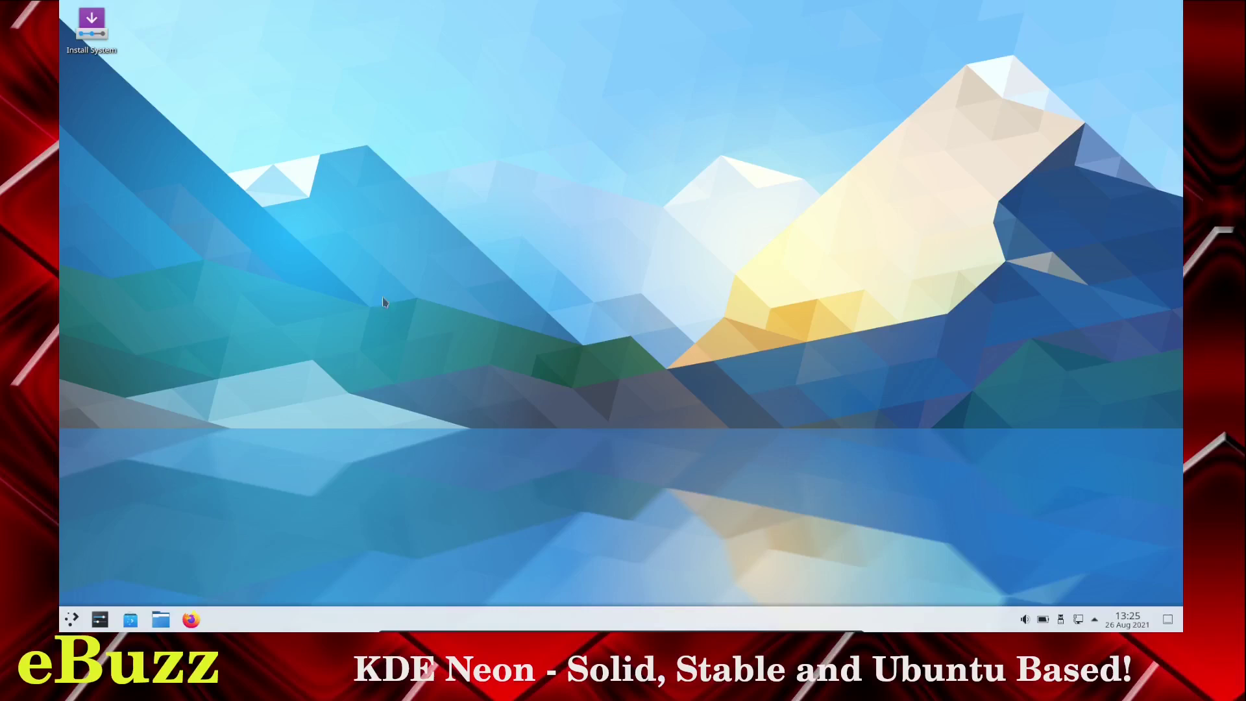
Step: In the launcher, try a 'welcome' search, clear it, and show the Graphics apps Gwenview and Okular
{"action": "left_click", "coordinate": [71, 620]}
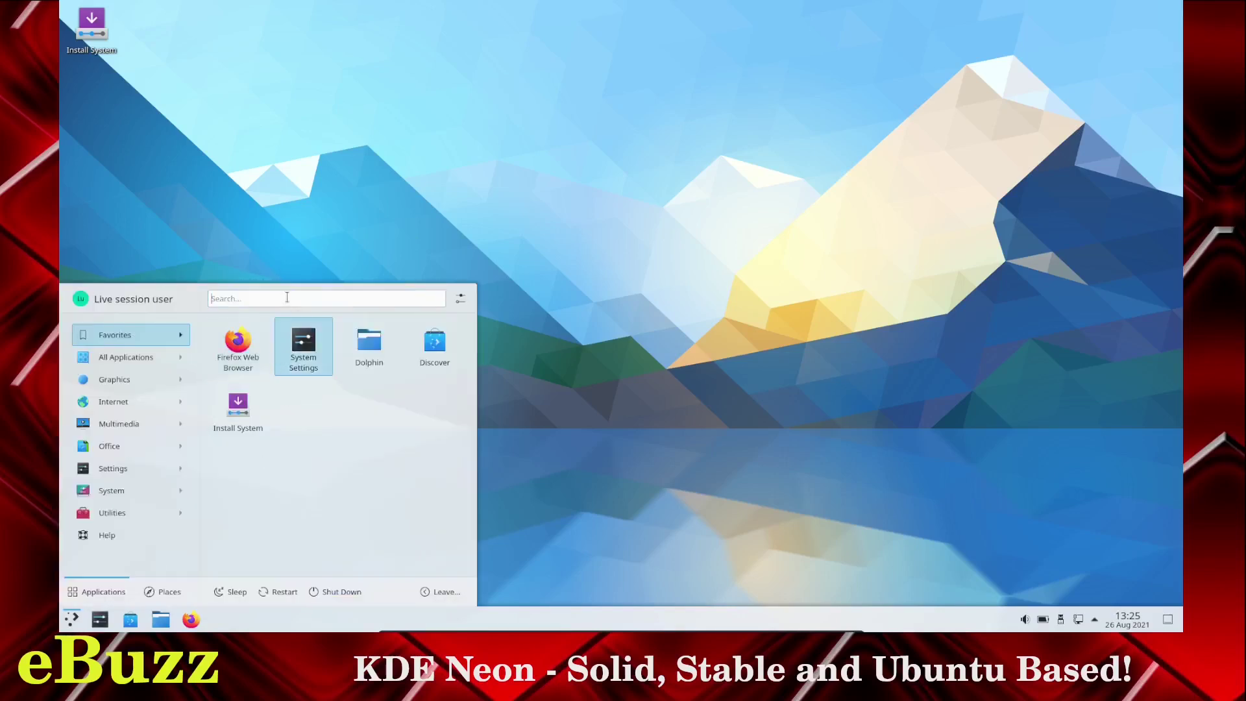
{"action": "type", "text": "welcome"}
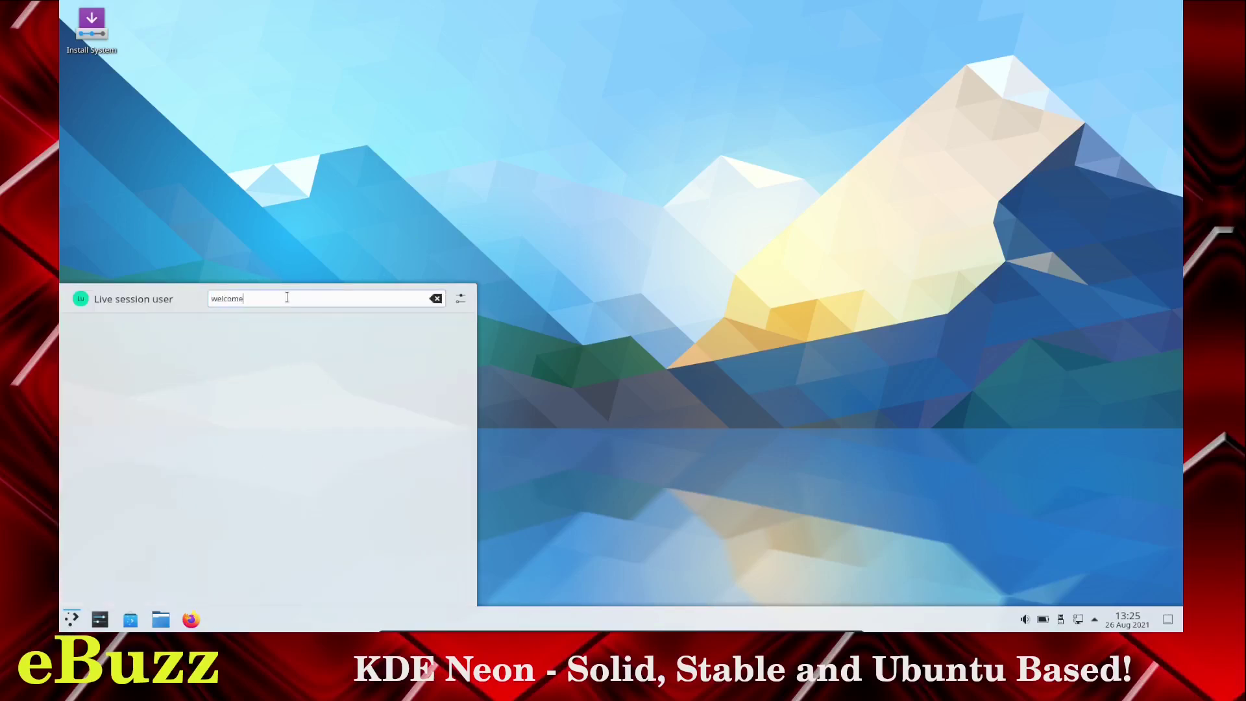
{"action": "key", "text": "BackSpace"}
{"action": "key", "text": "BackSpace"}
{"action": "key", "text": "BackSpace"}
{"action": "key", "text": "BackSpace"}
{"action": "key", "text": "BackSpace"}
{"action": "key", "text": "BackSpace"}
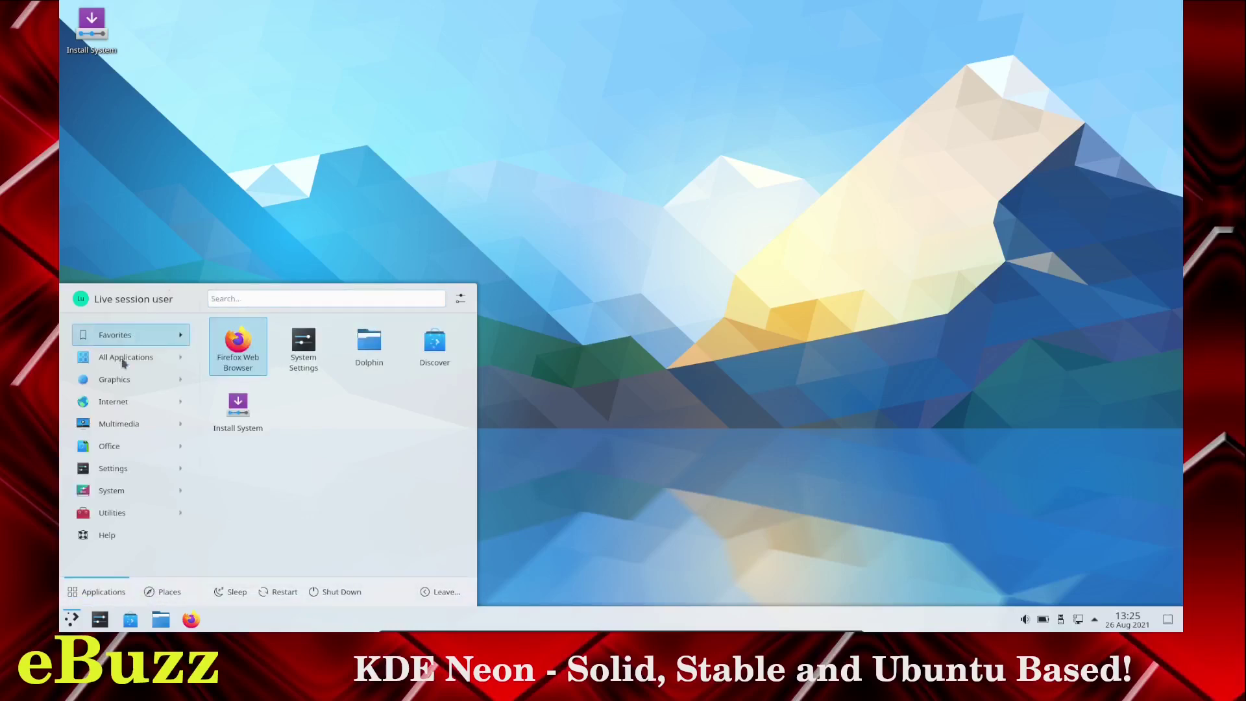
{"action": "mouse_move", "coordinate": [112, 388]}
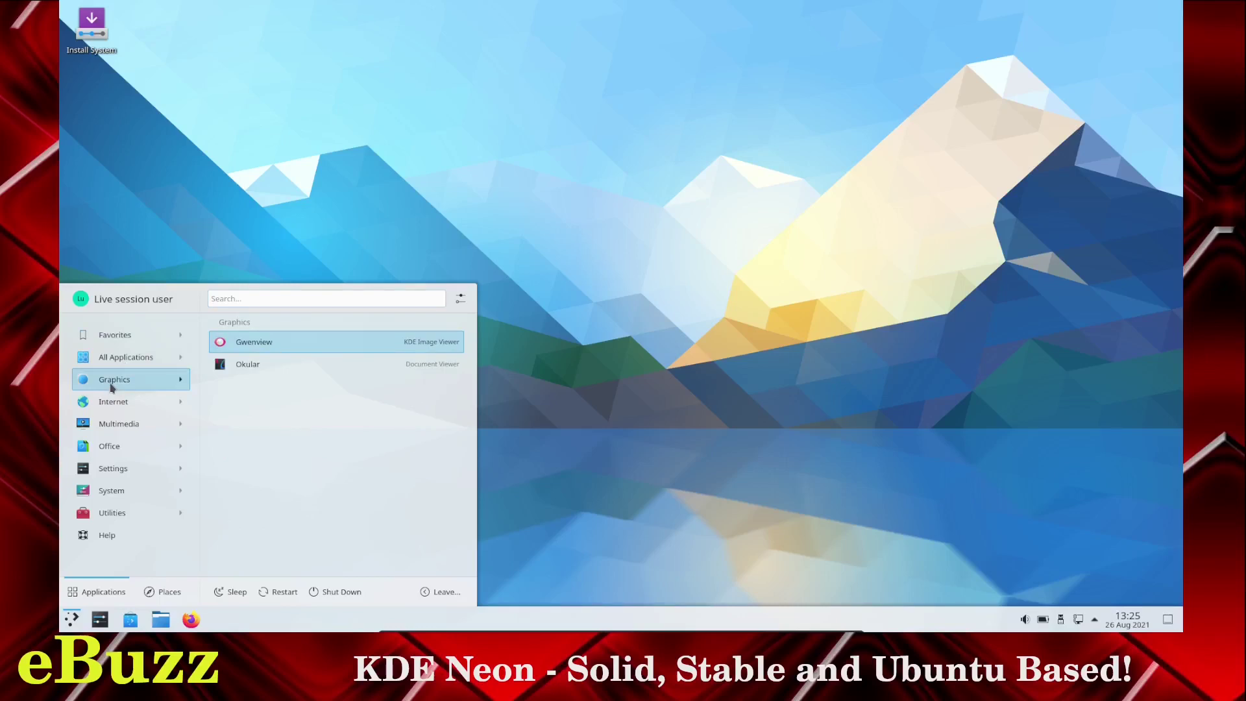
Step: Start Okular, move its window down-right and enlarge it, then close it
{"action": "left_click", "coordinate": [232, 368]}
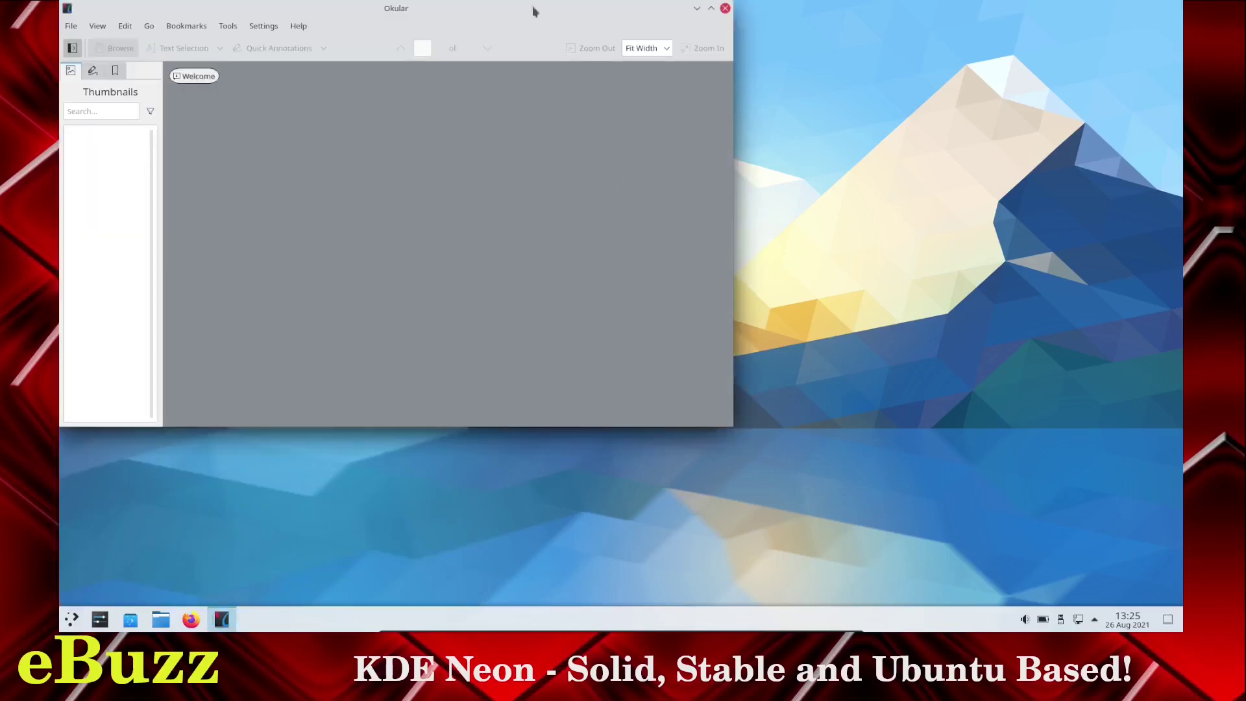
{"action": "left_click_drag", "start_coordinate": [534, 11], "coordinate": [720, 57]}
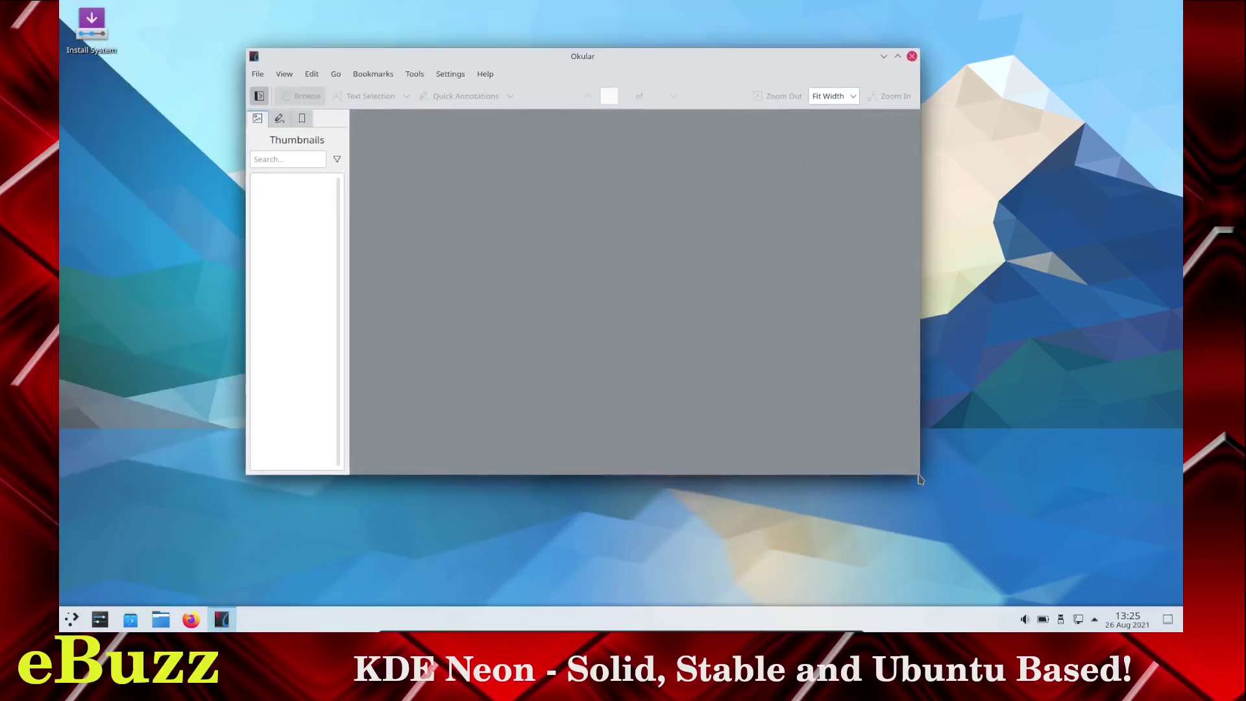
{"action": "left_click_drag", "start_coordinate": [920, 479], "coordinate": [965, 559]}
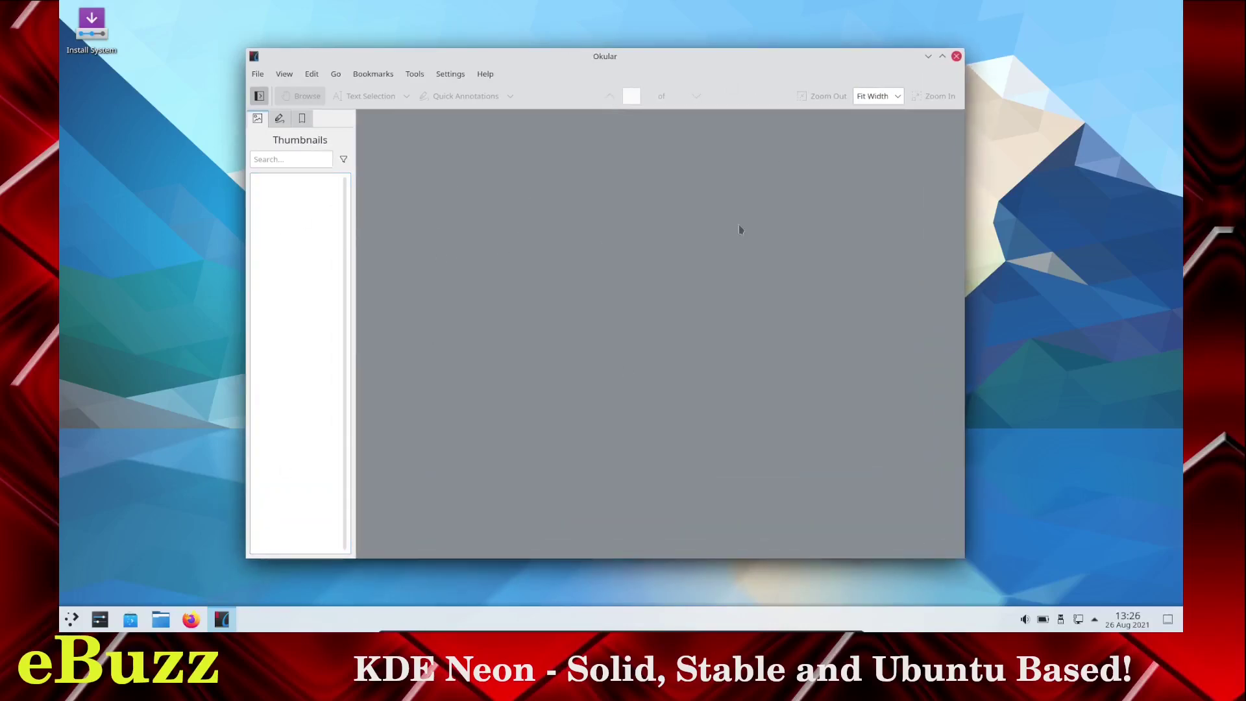
{"action": "left_click", "coordinate": [956, 58]}
{"action": "left_click", "coordinate": [70, 620]}
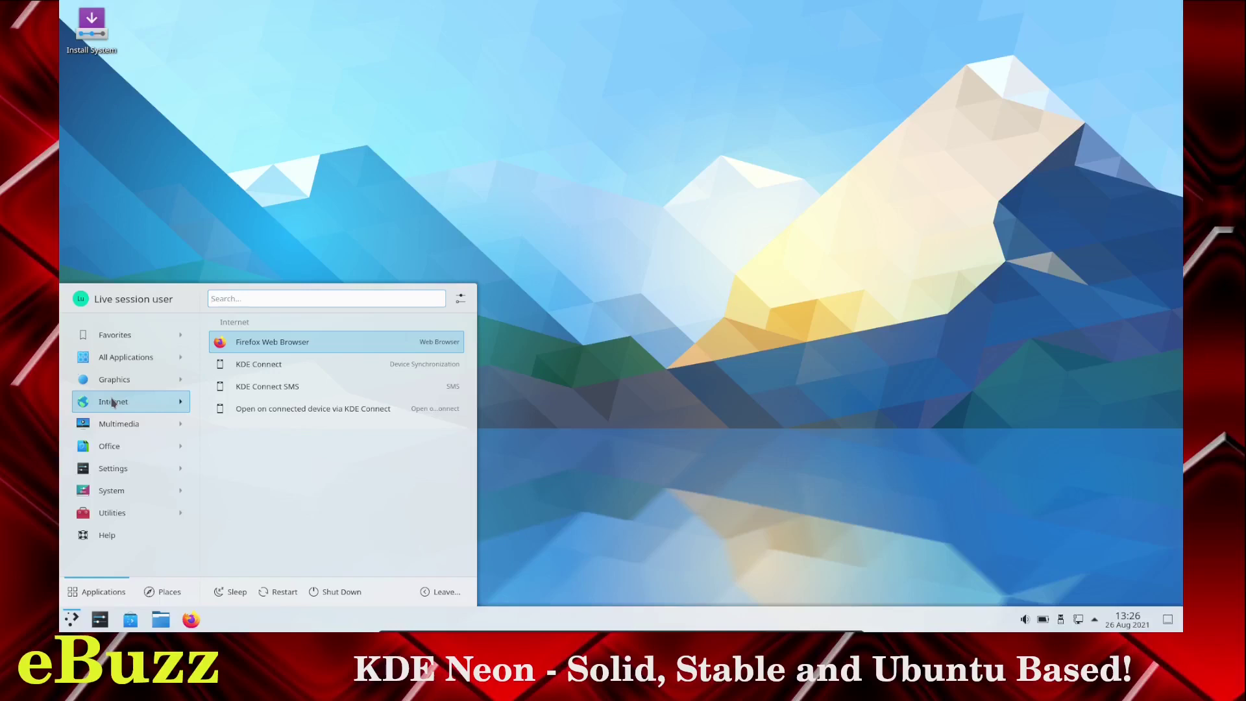
Step: Browse the launcher's app categories, then launch System Monitor
{"action": "mouse_move", "coordinate": [107, 427]}
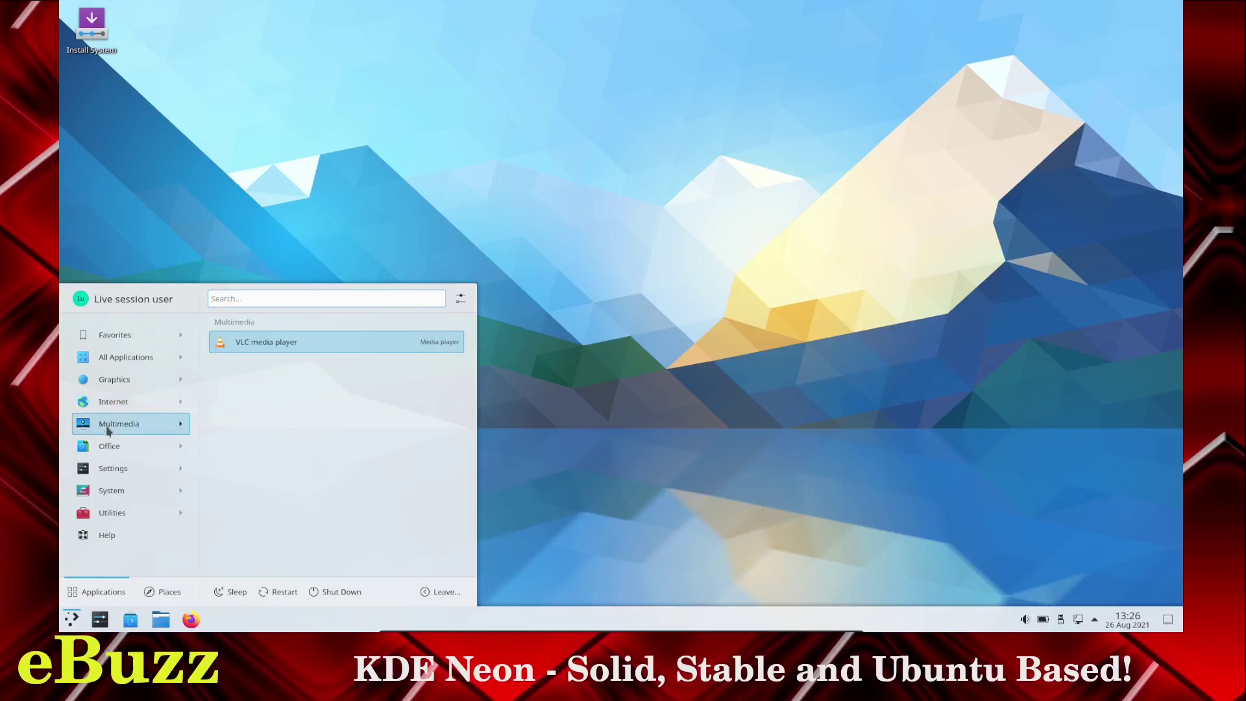
{"action": "mouse_move", "coordinate": [119, 454]}
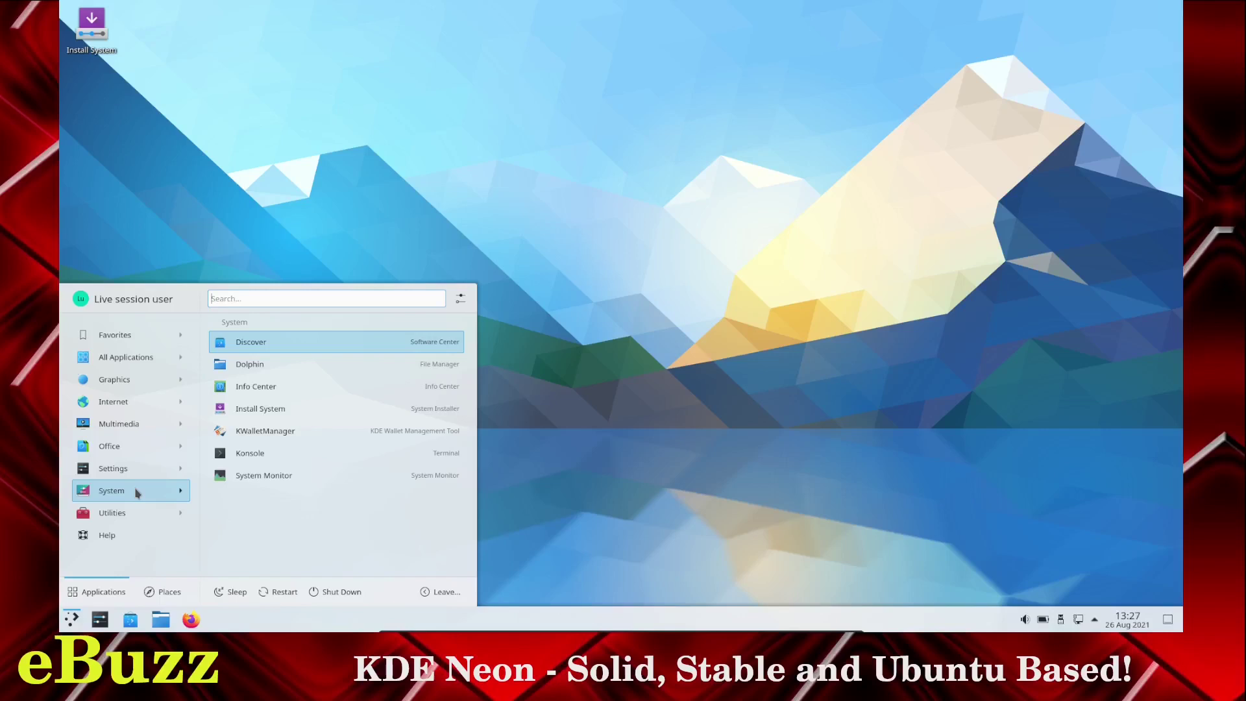
{"action": "left_click", "coordinate": [239, 476]}
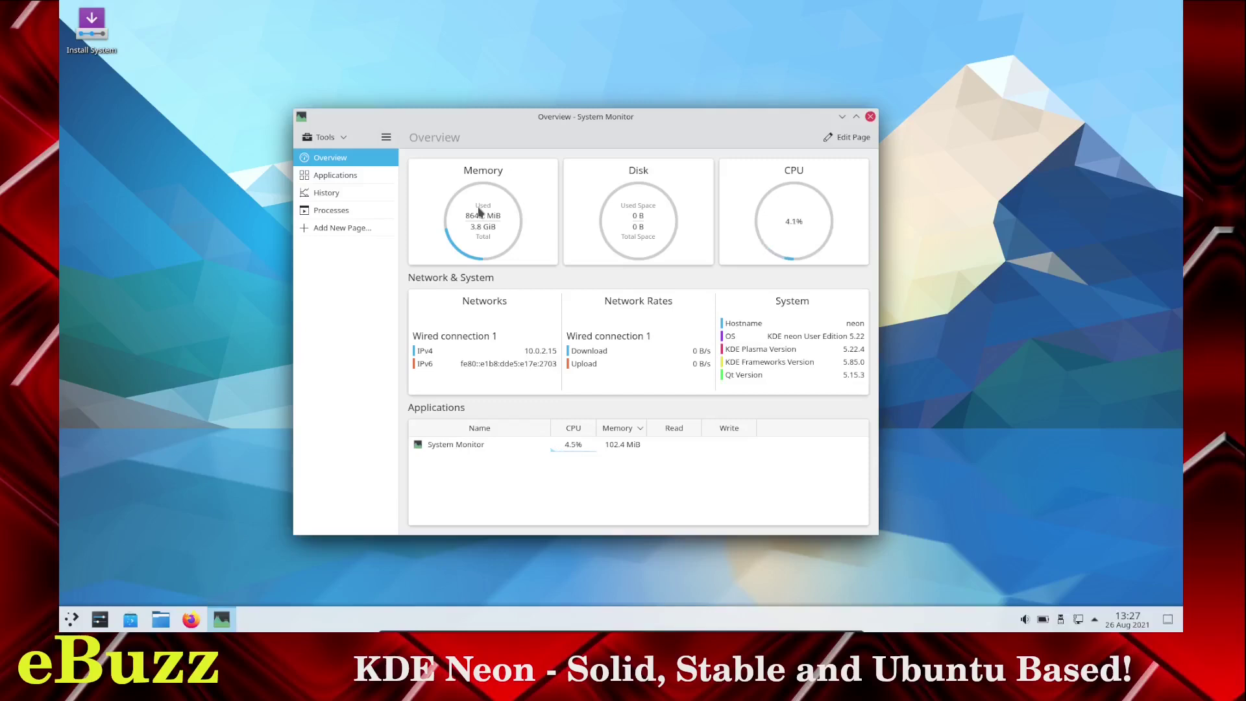
Step: Close System Monitor after reviewing its memory, disk, CPU and Plasma 5.22.4 overview
{"action": "left_click", "coordinate": [870, 117]}
Step: Launch Konsole from the System category and try running htop, which is not installed
{"action": "left_click", "coordinate": [71, 620]}
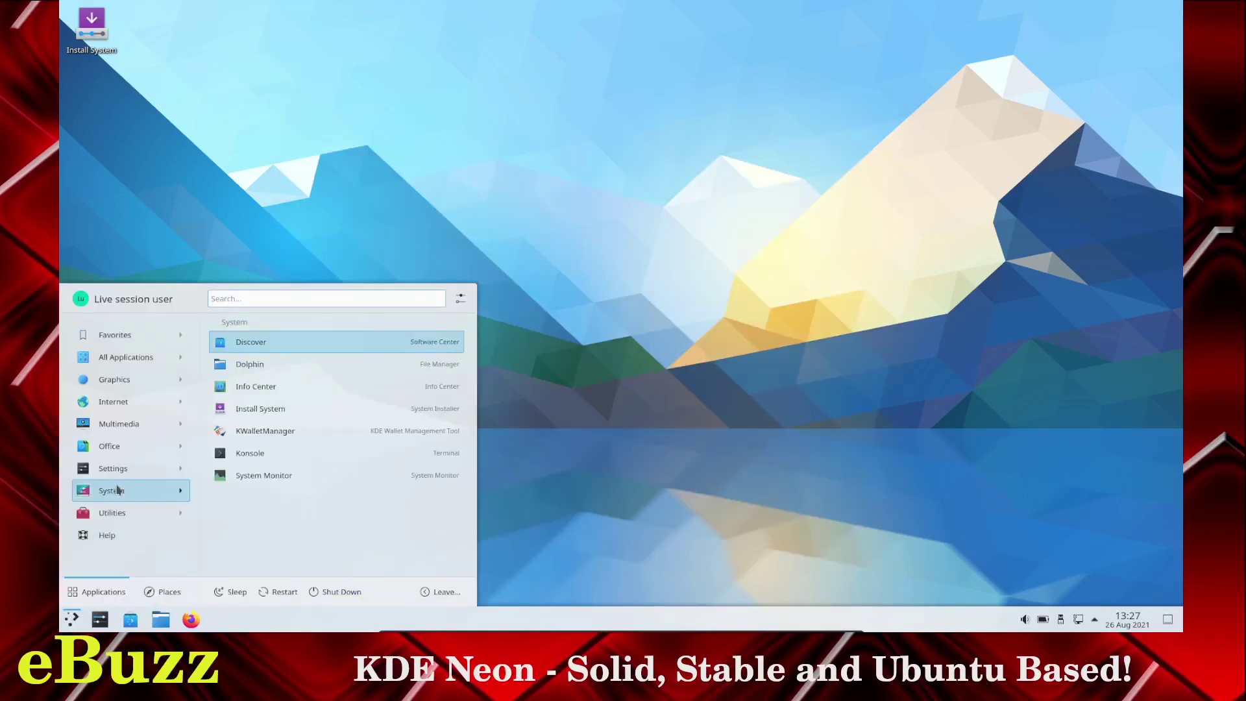
{"action": "left_click", "coordinate": [234, 457]}
{"action": "type", "text": "htop"}
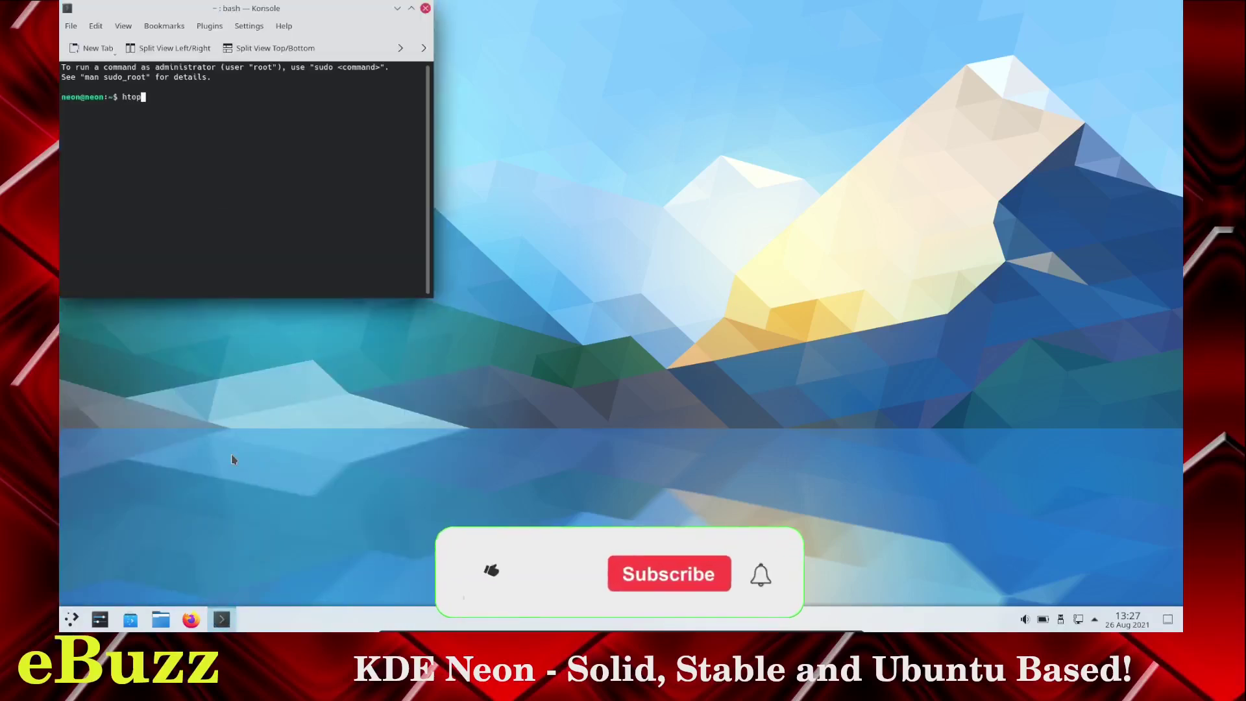
{"action": "key", "text": "Return"}
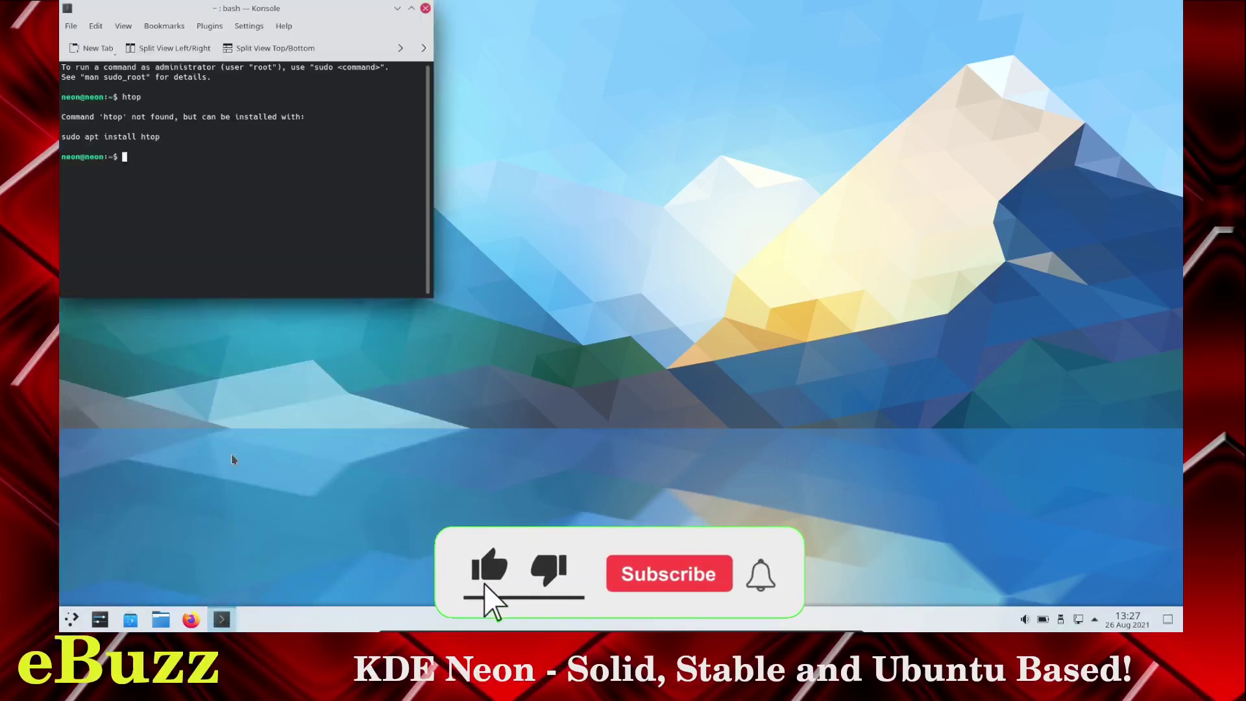
Step: Run top and enlarge the terminal window to show more processes
{"action": "type", "text": "top"}
{"action": "key", "text": "Return"}
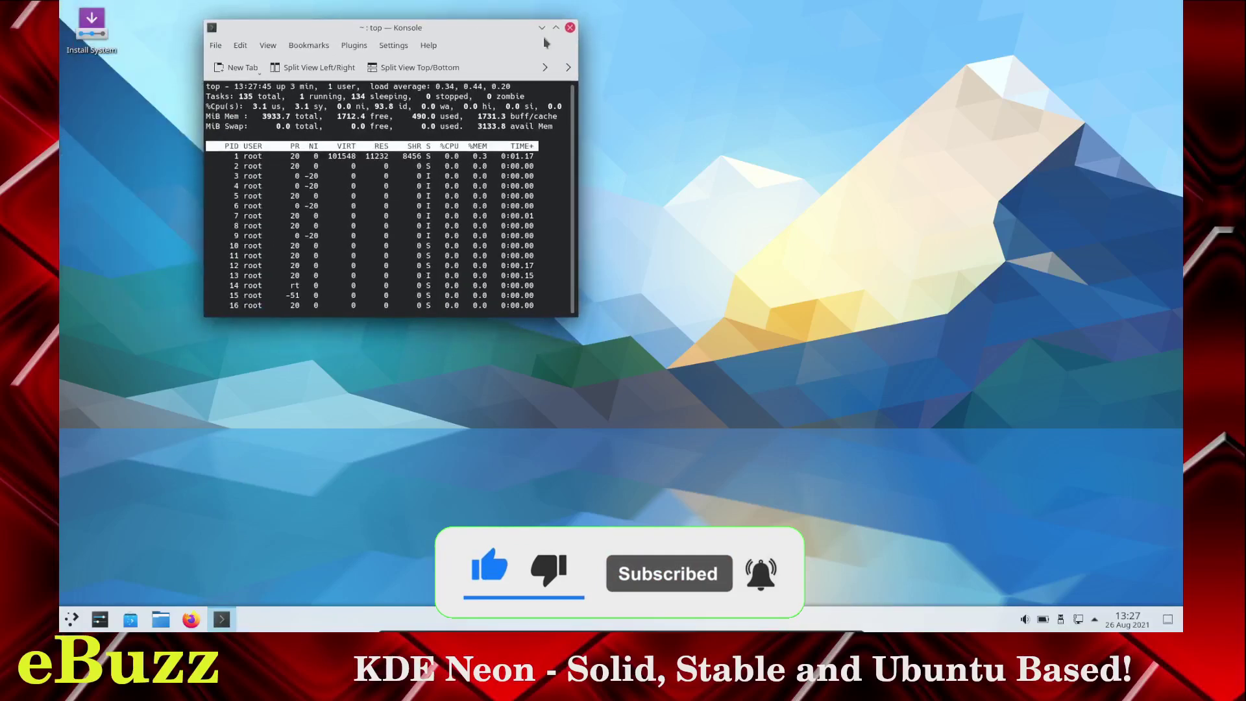
{"action": "left_click_drag", "start_coordinate": [578, 317], "coordinate": [834, 483]}
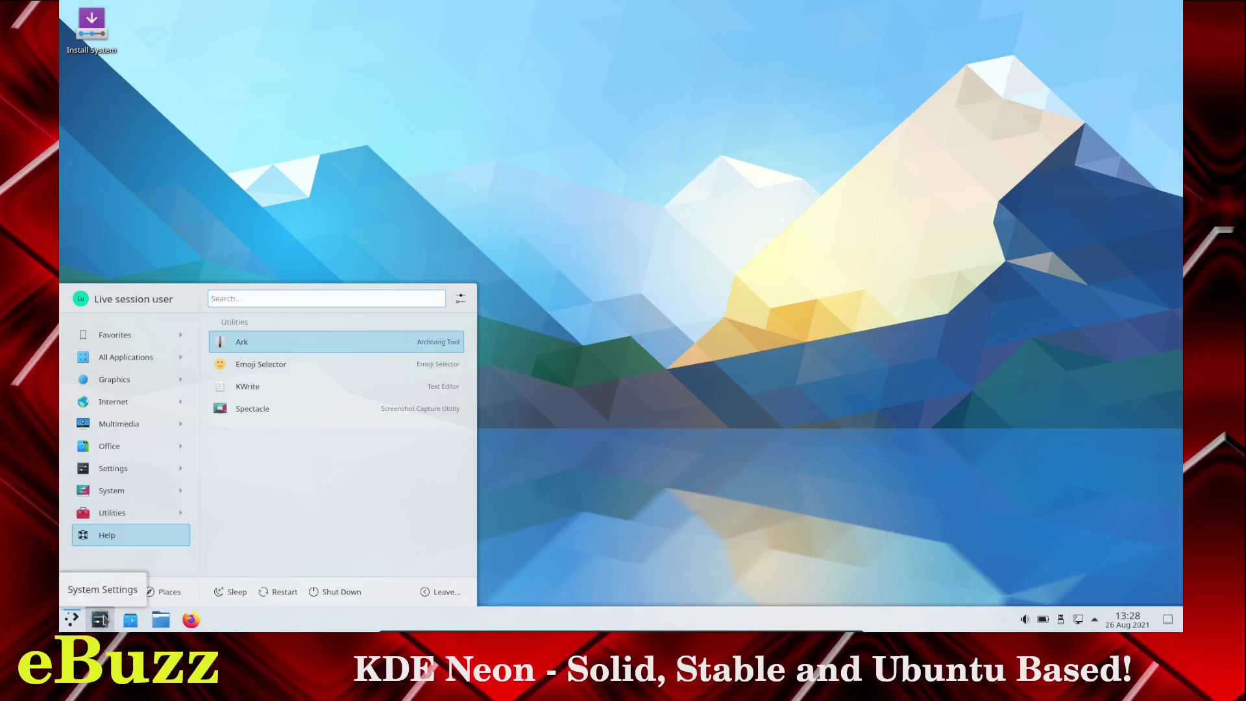
Step: Open System Settings, reposition and enlarge its window, and apply the Dark Theme
{"action": "left_click", "coordinate": [102, 619]}
{"action": "left_click_drag", "start_coordinate": [865, 13], "coordinate": [644, 56]}
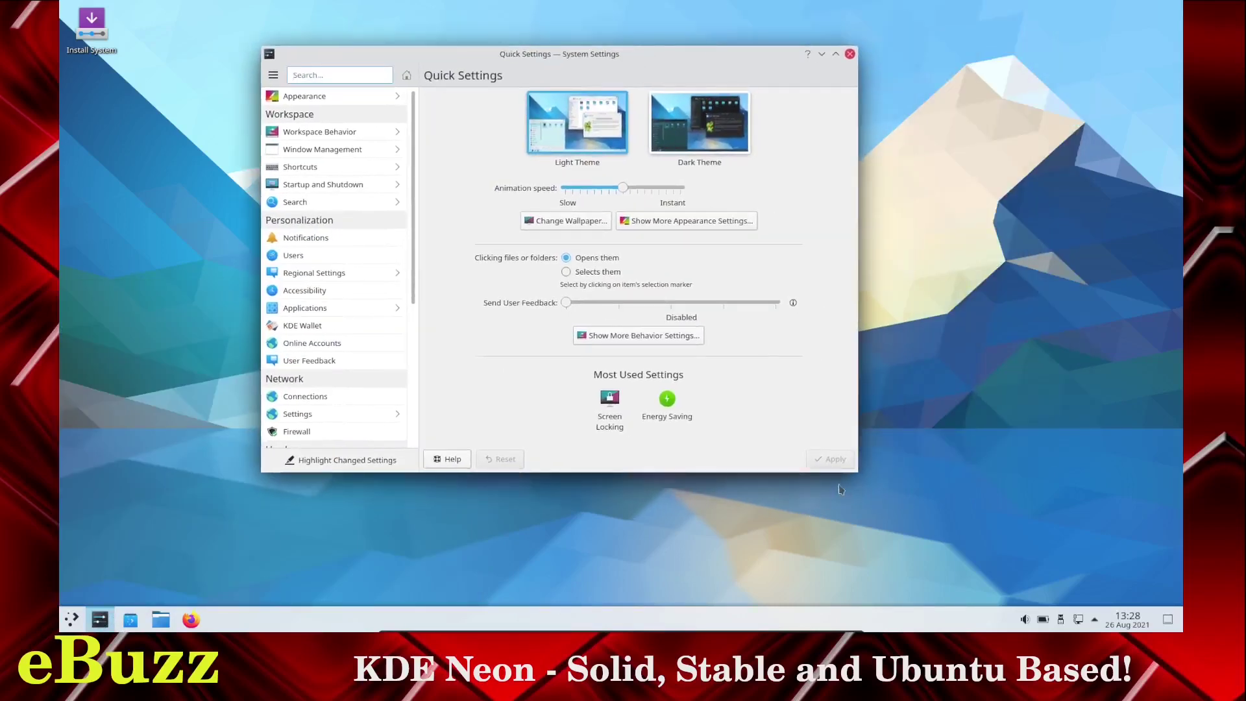
{"action": "left_click_drag", "start_coordinate": [858, 472], "coordinate": [902, 525]}
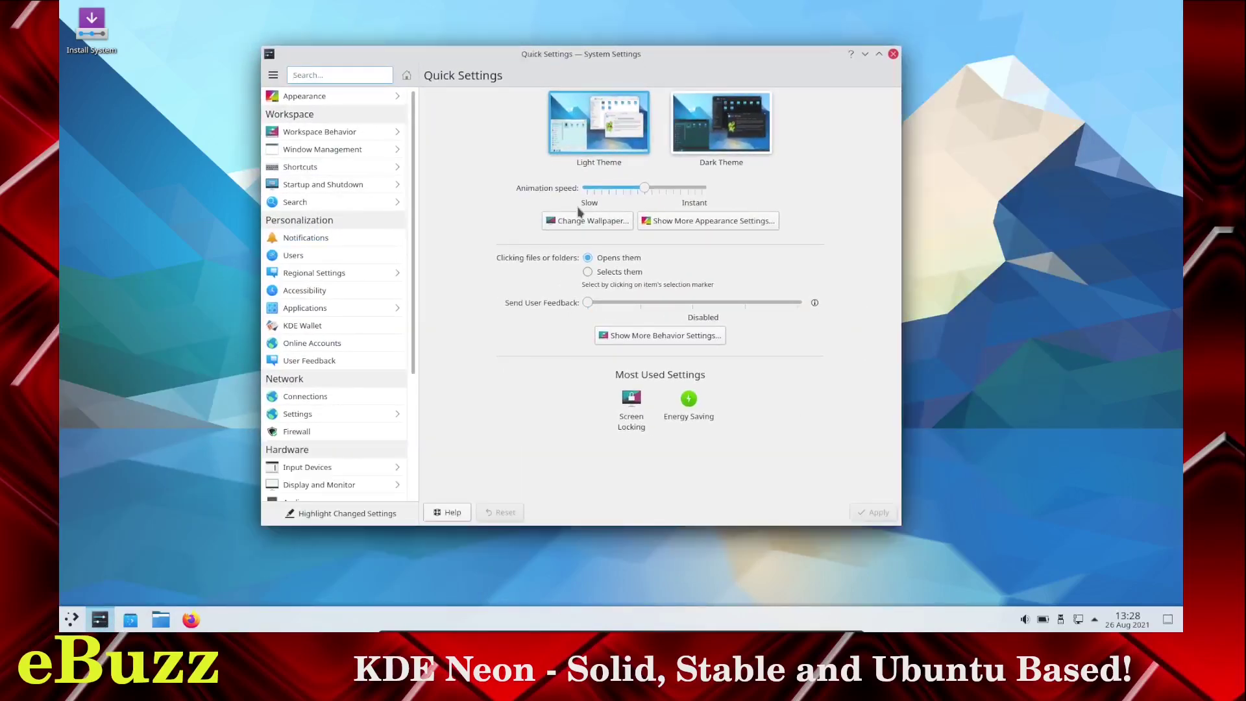
{"action": "left_click", "coordinate": [722, 128]}
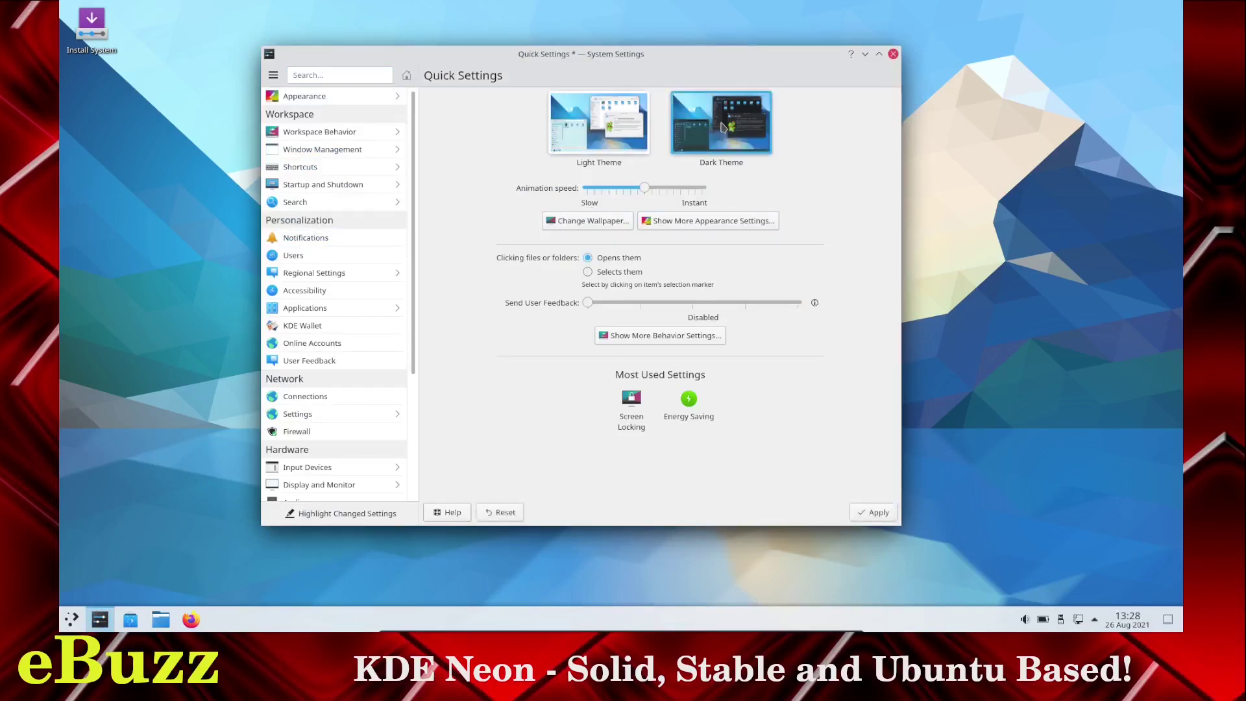
{"action": "left_click", "coordinate": [871, 514]}
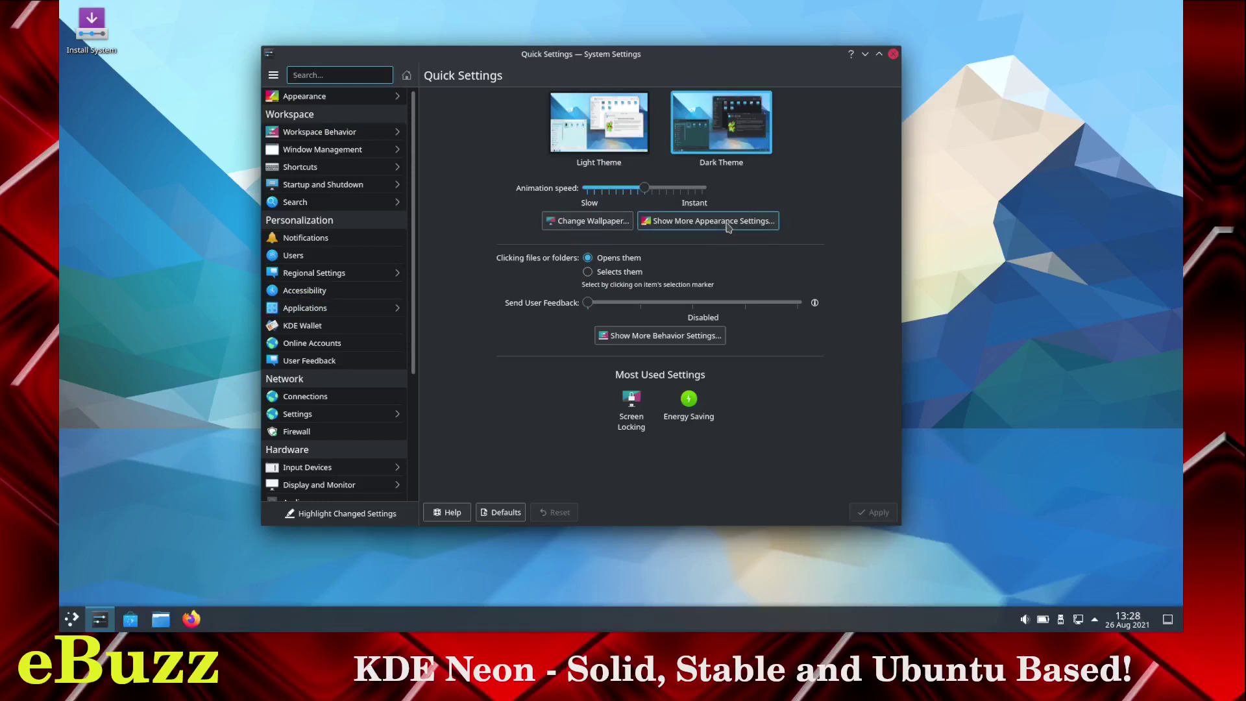
Step: Browse the full Appearance settings: Application Style, Plasma Style, then Colors
{"action": "left_click", "coordinate": [728, 224]}
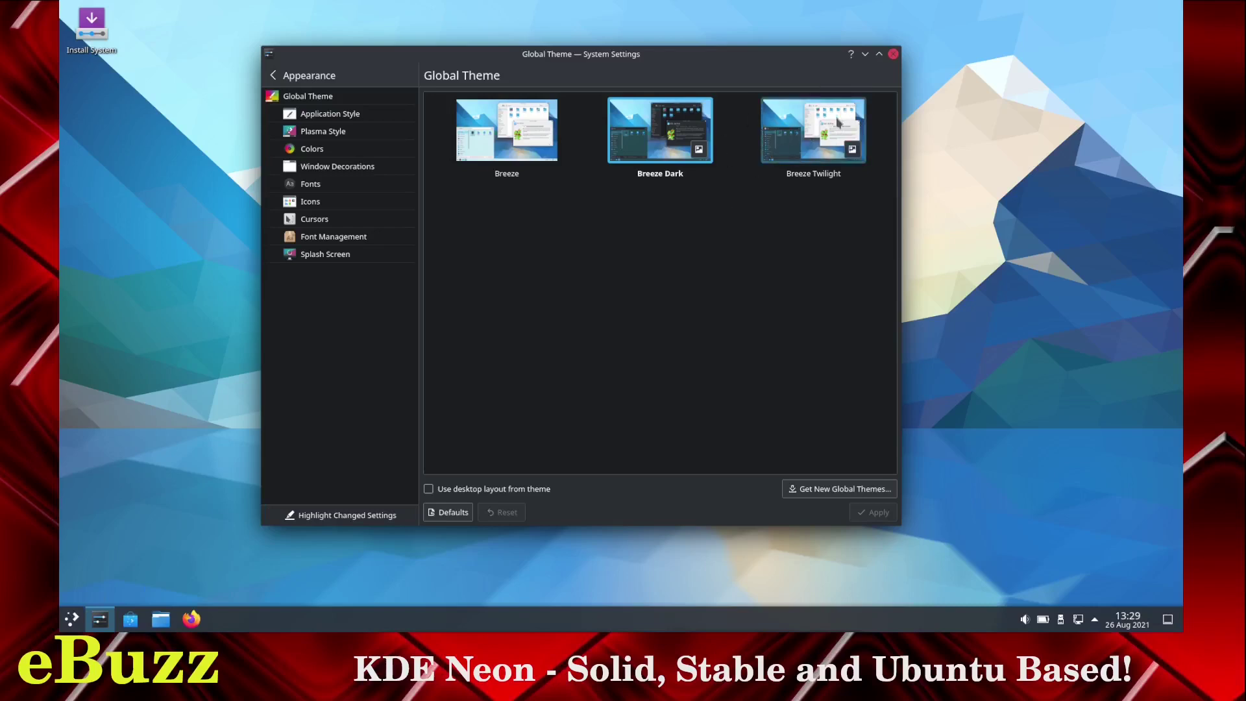
{"action": "left_click", "coordinate": [312, 115]}
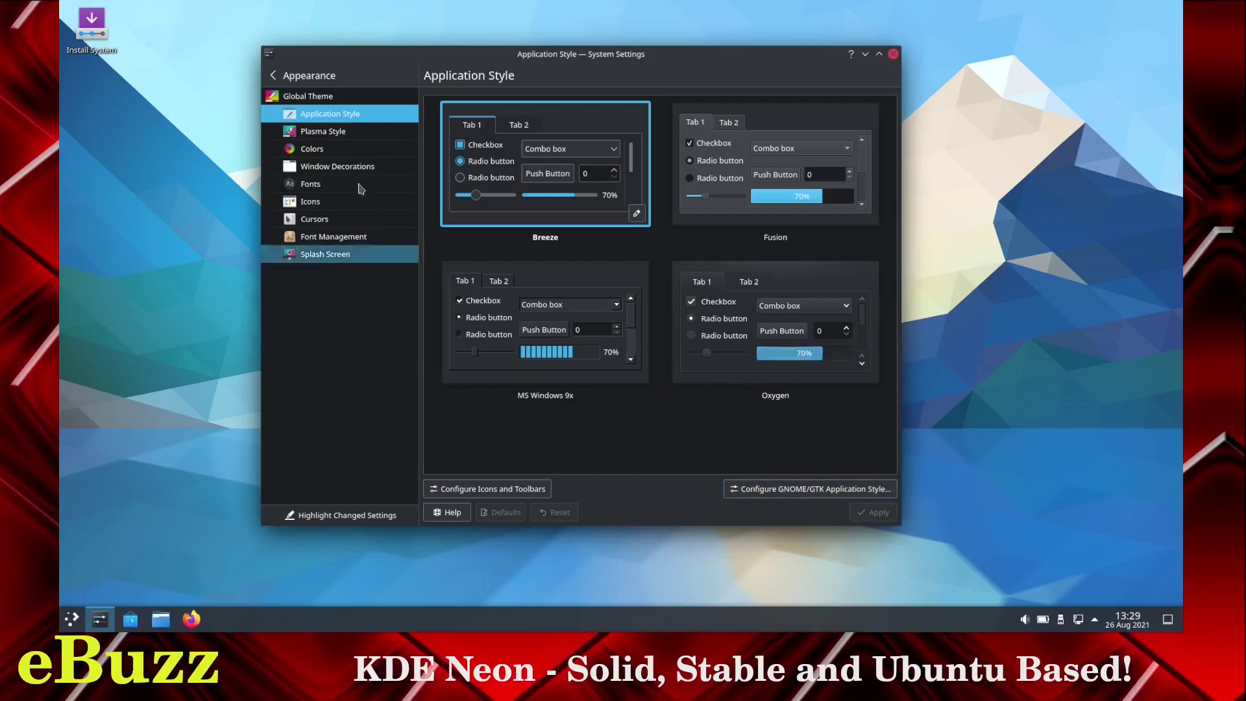
{"action": "left_click", "coordinate": [322, 134]}
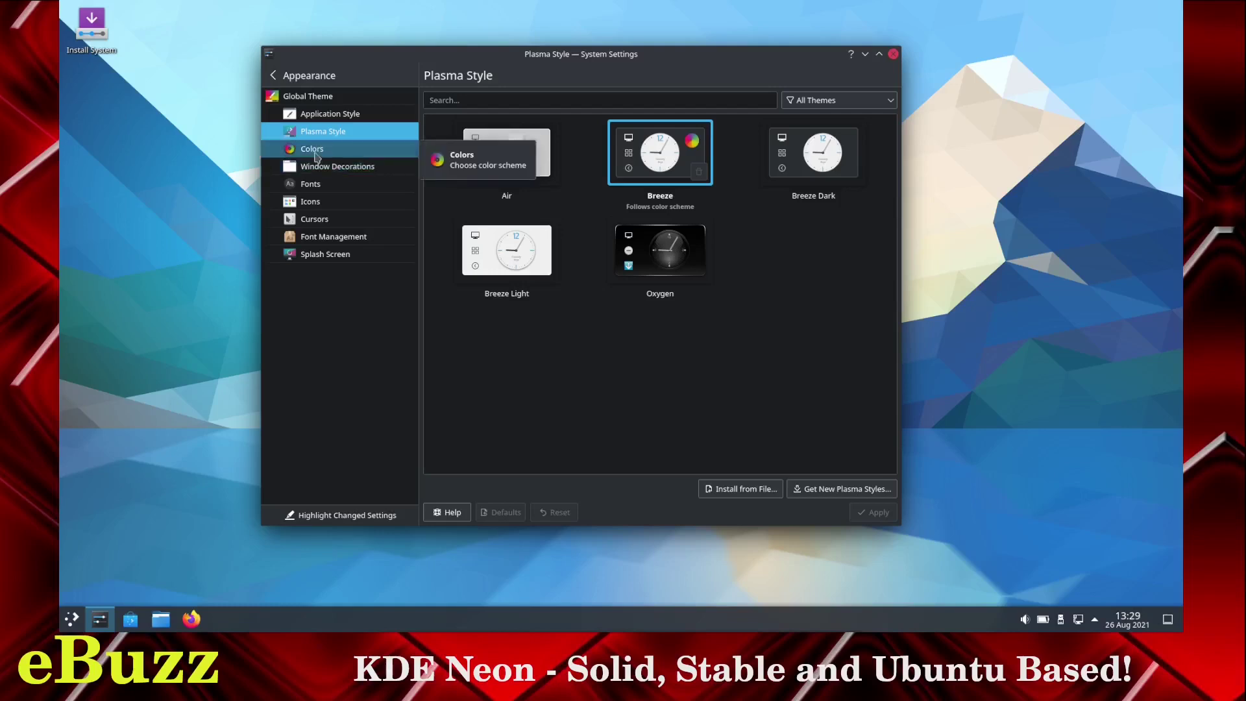
{"action": "left_click", "coordinate": [317, 156]}
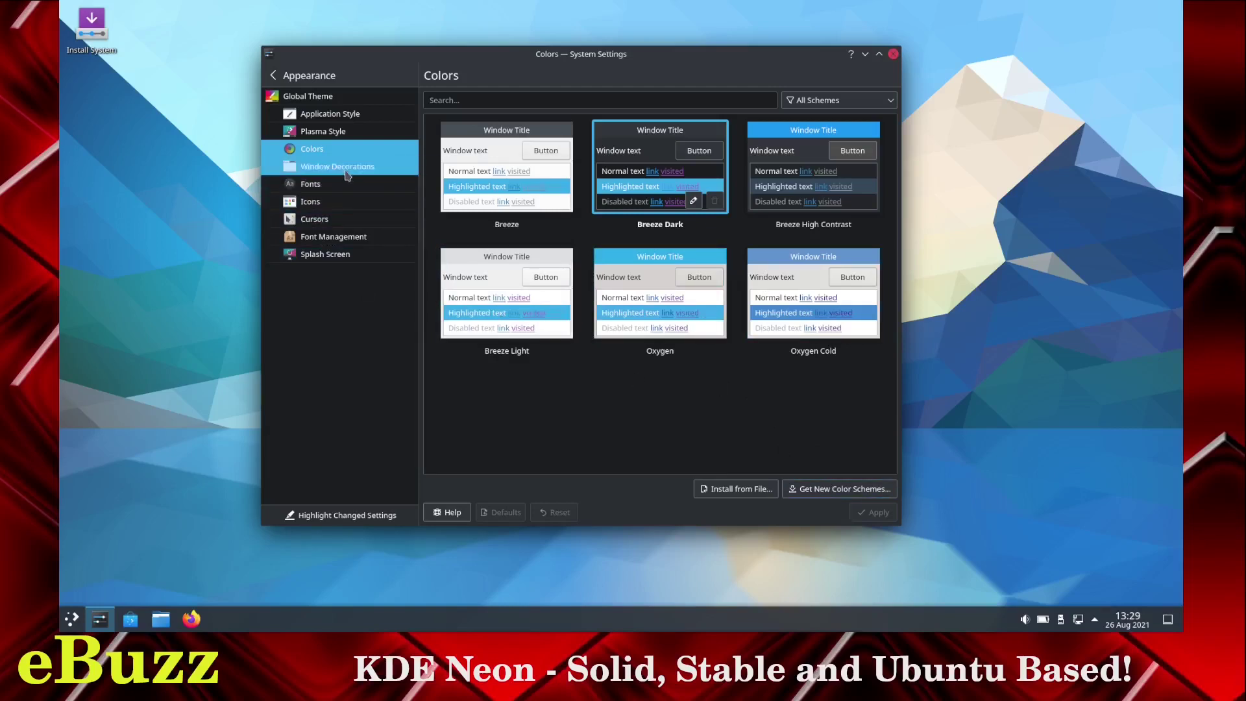
Step: Open the Window Decorations page offering Breeze and Plastik
{"action": "left_click", "coordinate": [347, 174]}
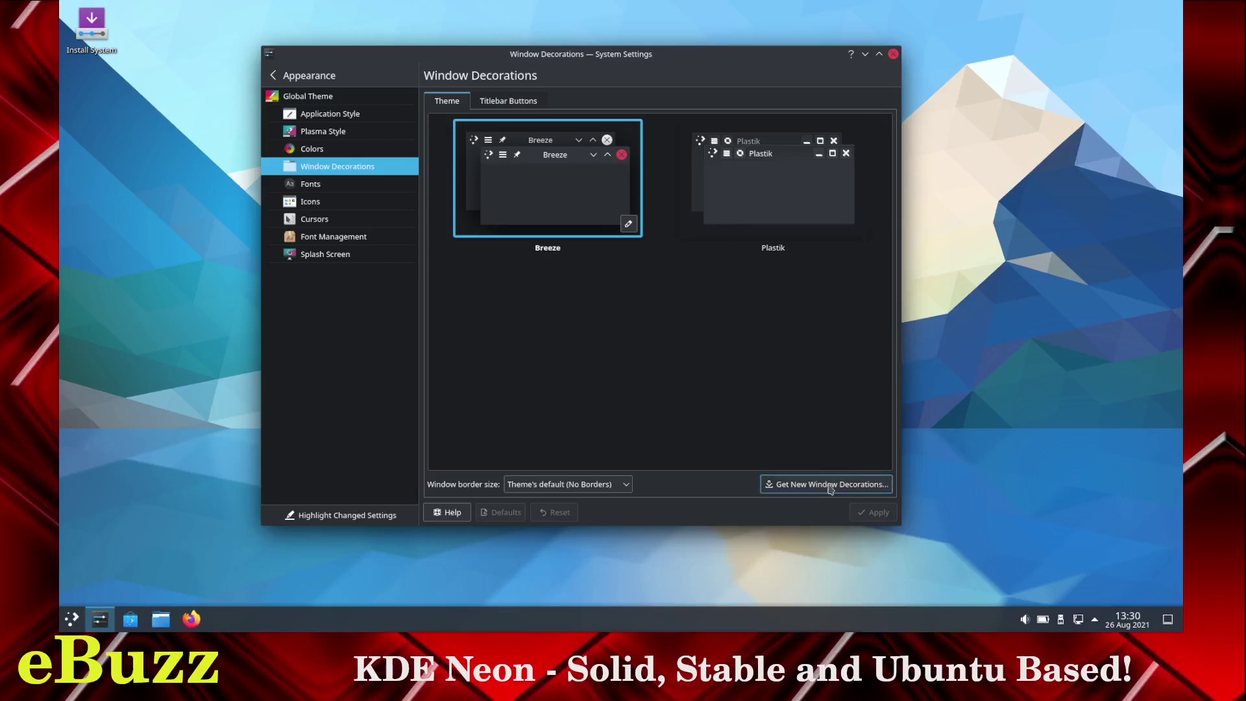
Step: On the Fonts page, raise all interface fonts to 12pt at once and apply
{"action": "left_click", "coordinate": [342, 184]}
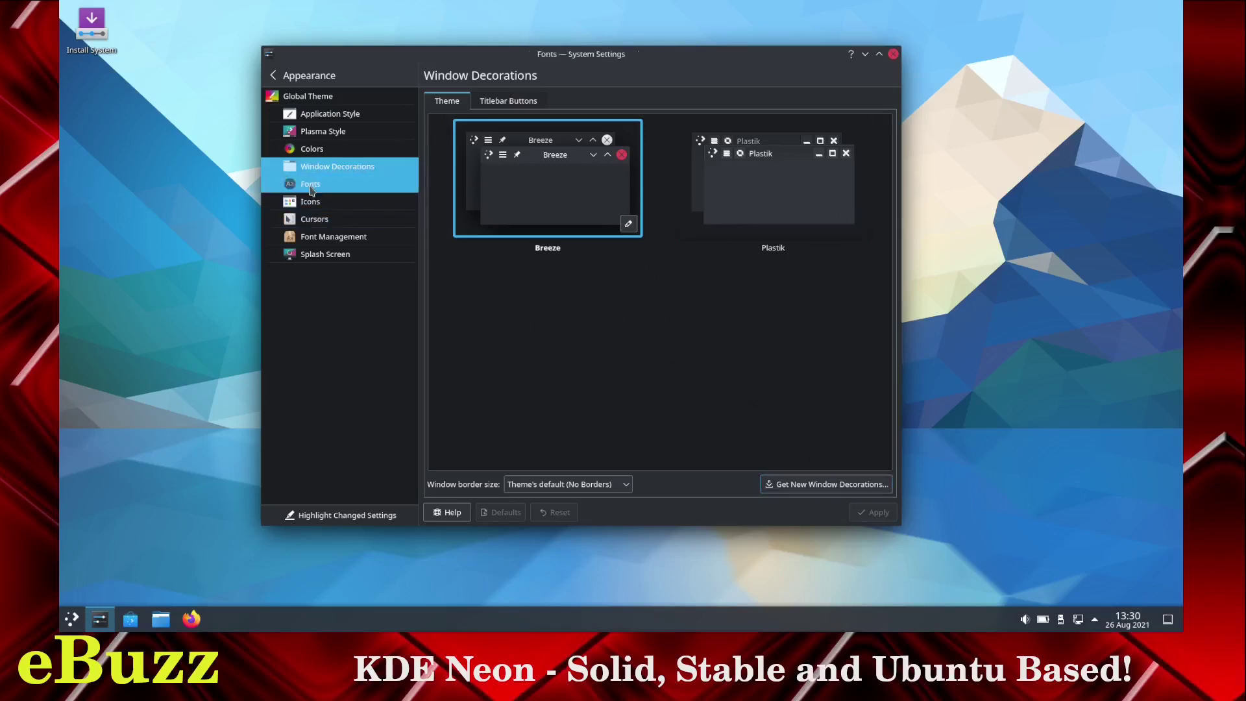
{"action": "left_click", "coordinate": [713, 104]}
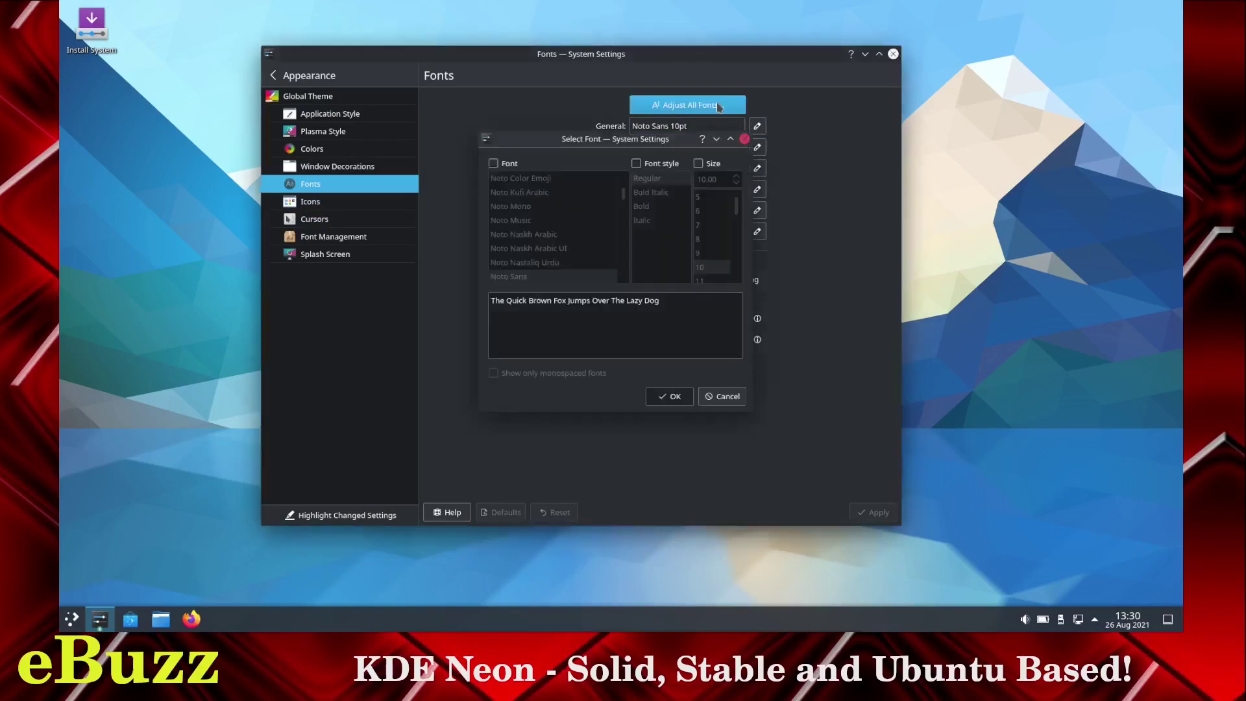
{"action": "left_click", "coordinate": [698, 164]}
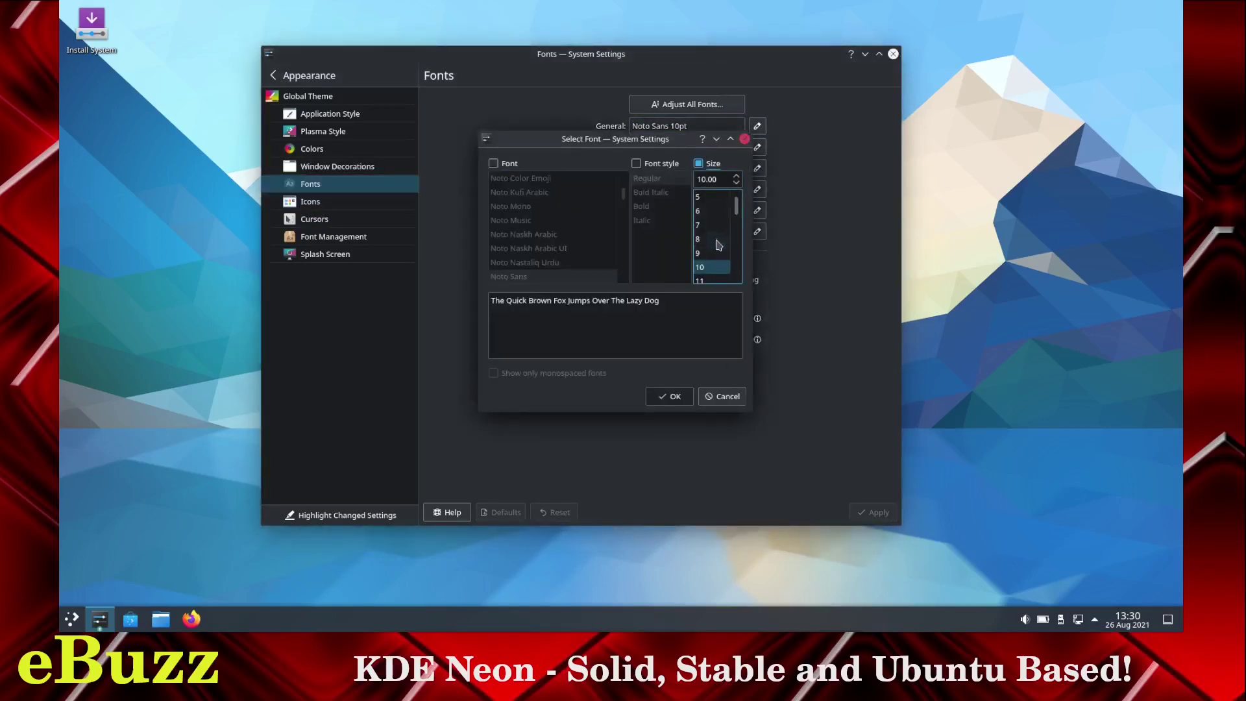
{"action": "scroll", "coordinate": [719, 231], "scroll_direction": "down", "scroll_amount": 1}
{"action": "left_click", "coordinate": [712, 253]}
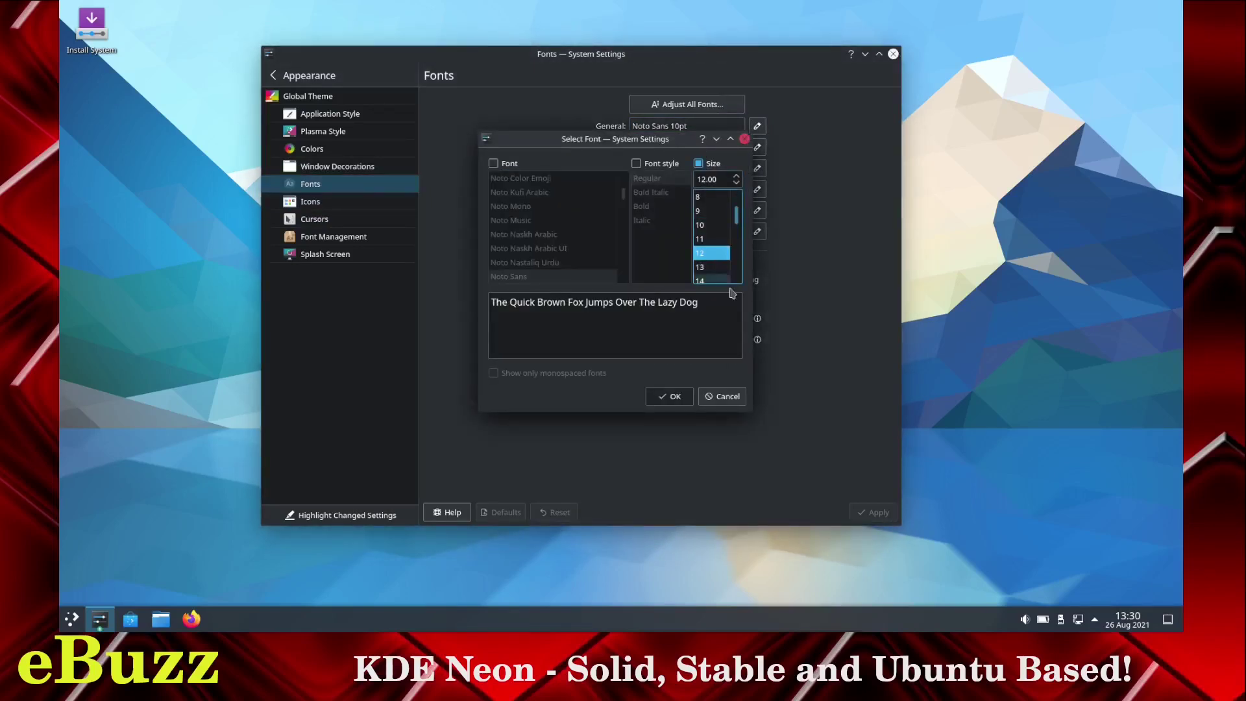
{"action": "left_click", "coordinate": [675, 399]}
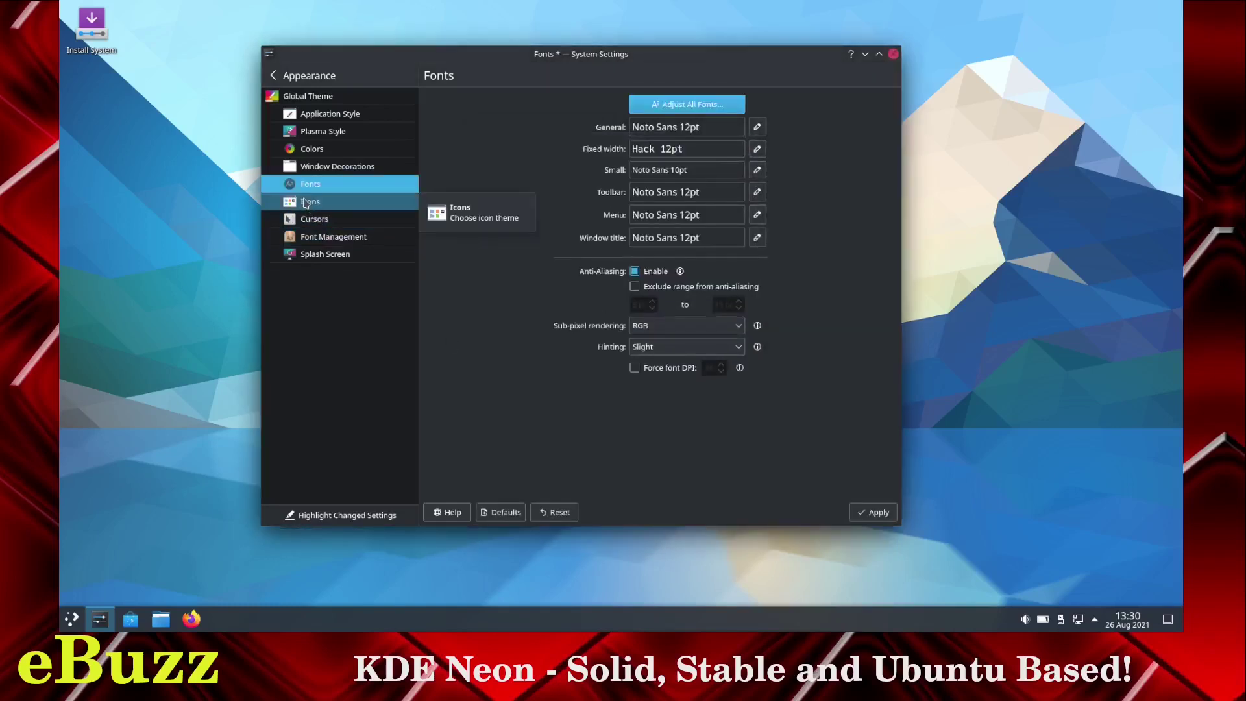
{"action": "left_click", "coordinate": [873, 512]}
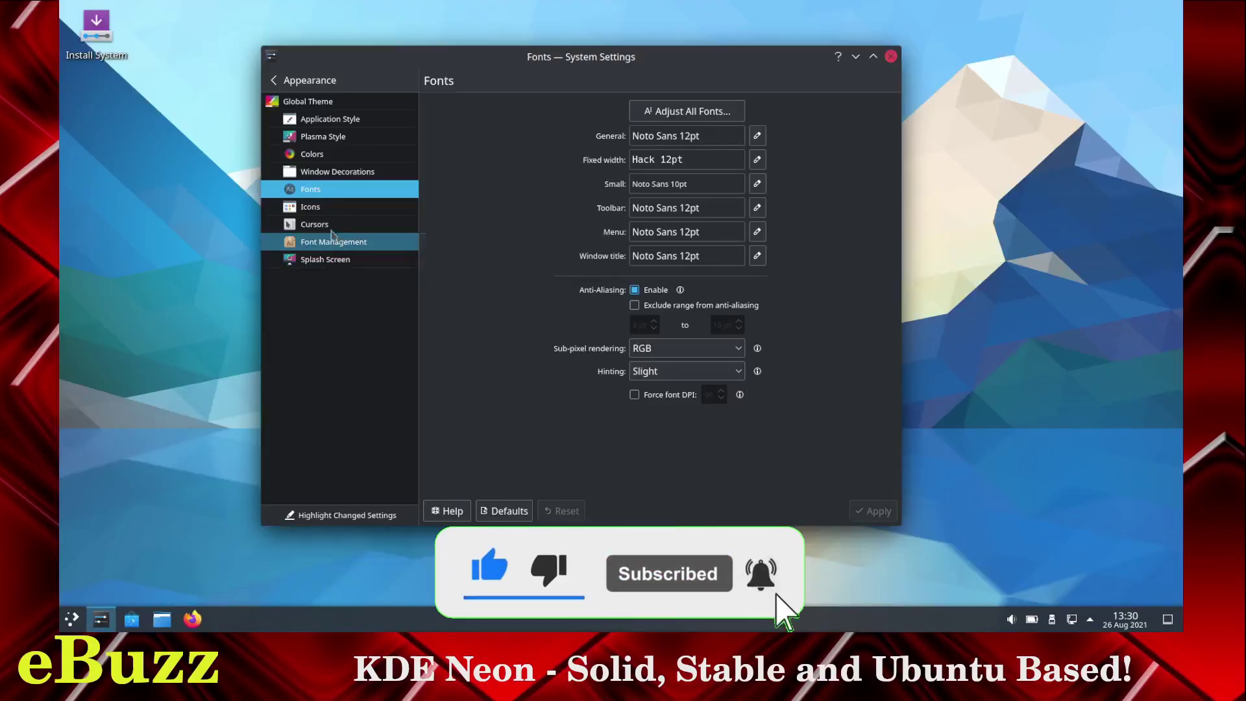
Step: Look through the Icons, Cursors, Font Management and Splash Screen pages, then return to all categories
{"action": "left_click", "coordinate": [325, 209]}
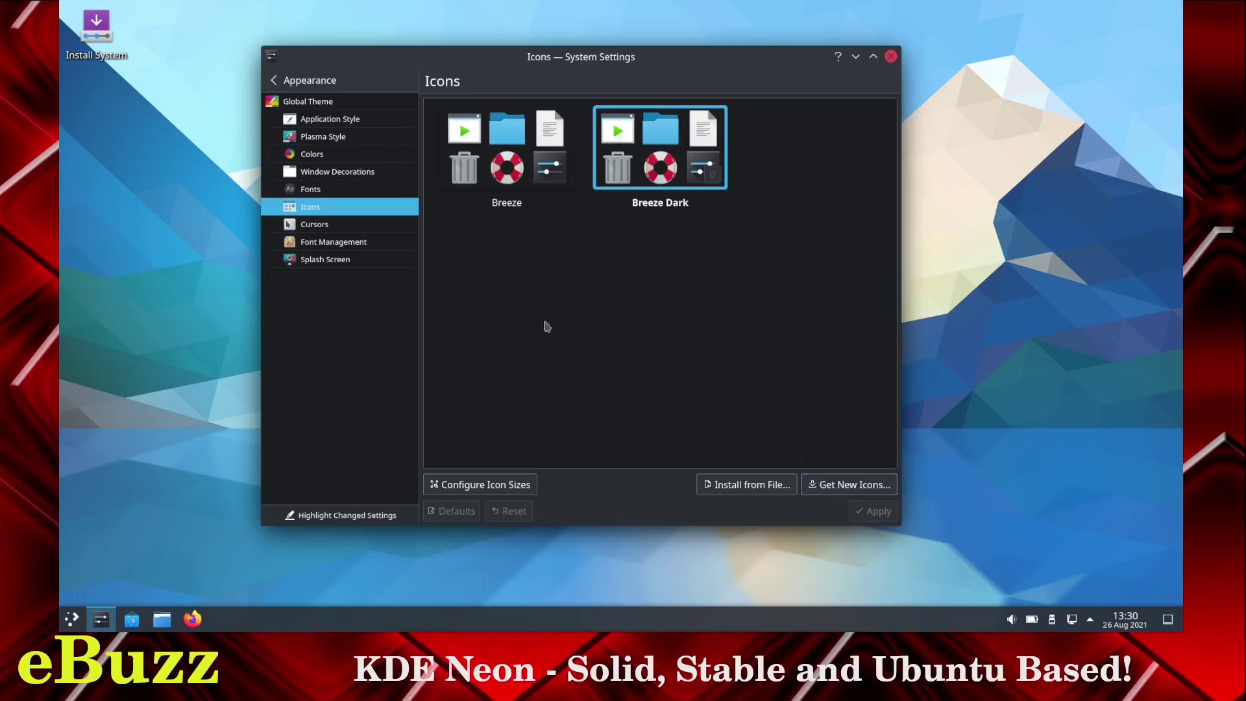
{"action": "left_click", "coordinate": [313, 225]}
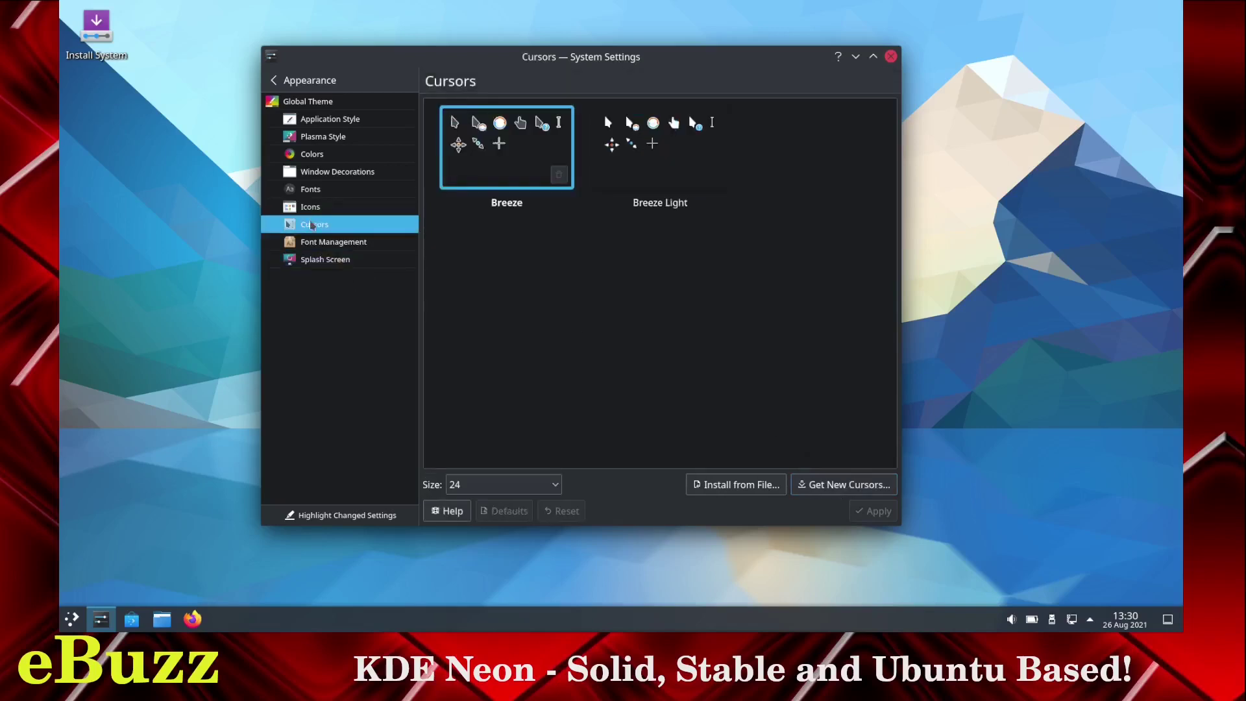
{"action": "left_click", "coordinate": [321, 242]}
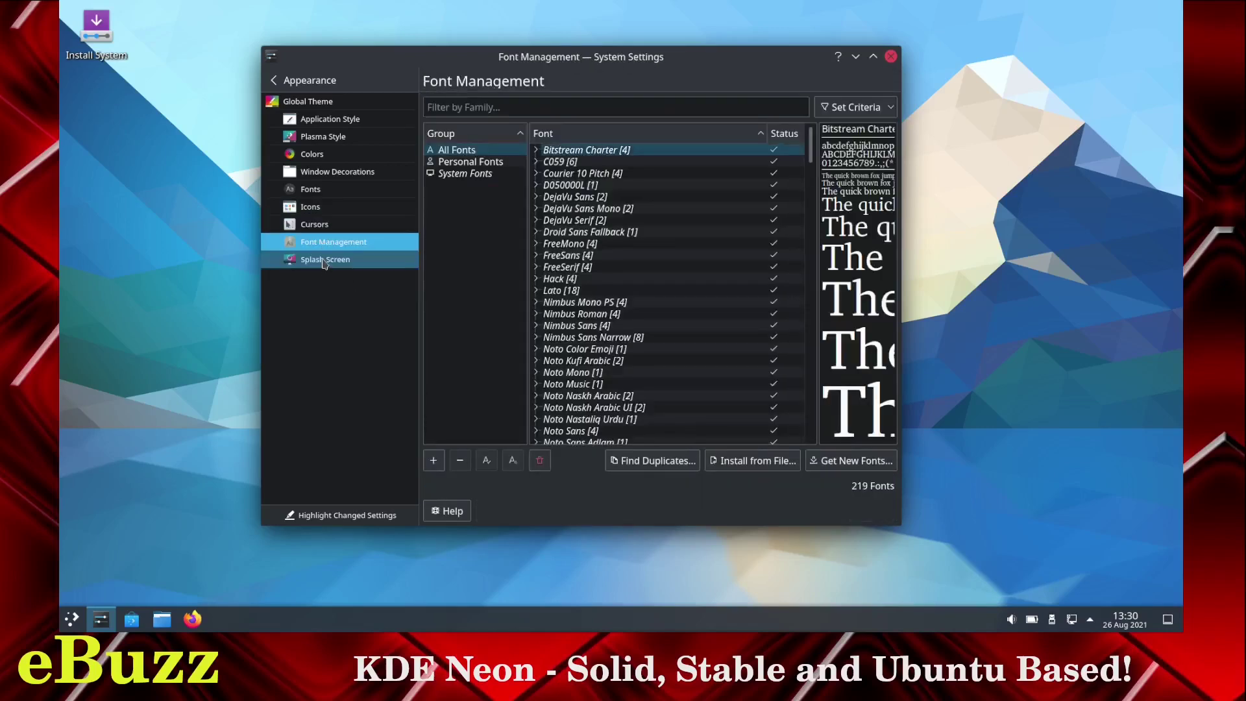
{"action": "left_click", "coordinate": [322, 258]}
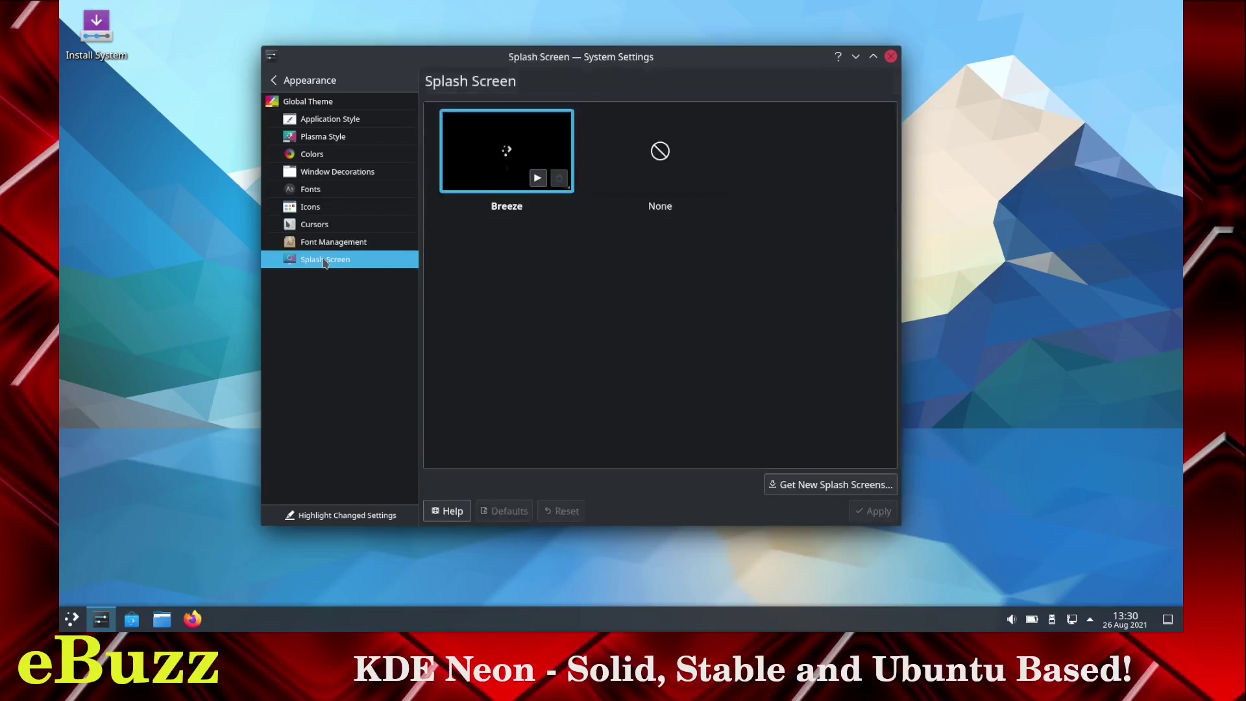
{"action": "left_click", "coordinate": [274, 81]}
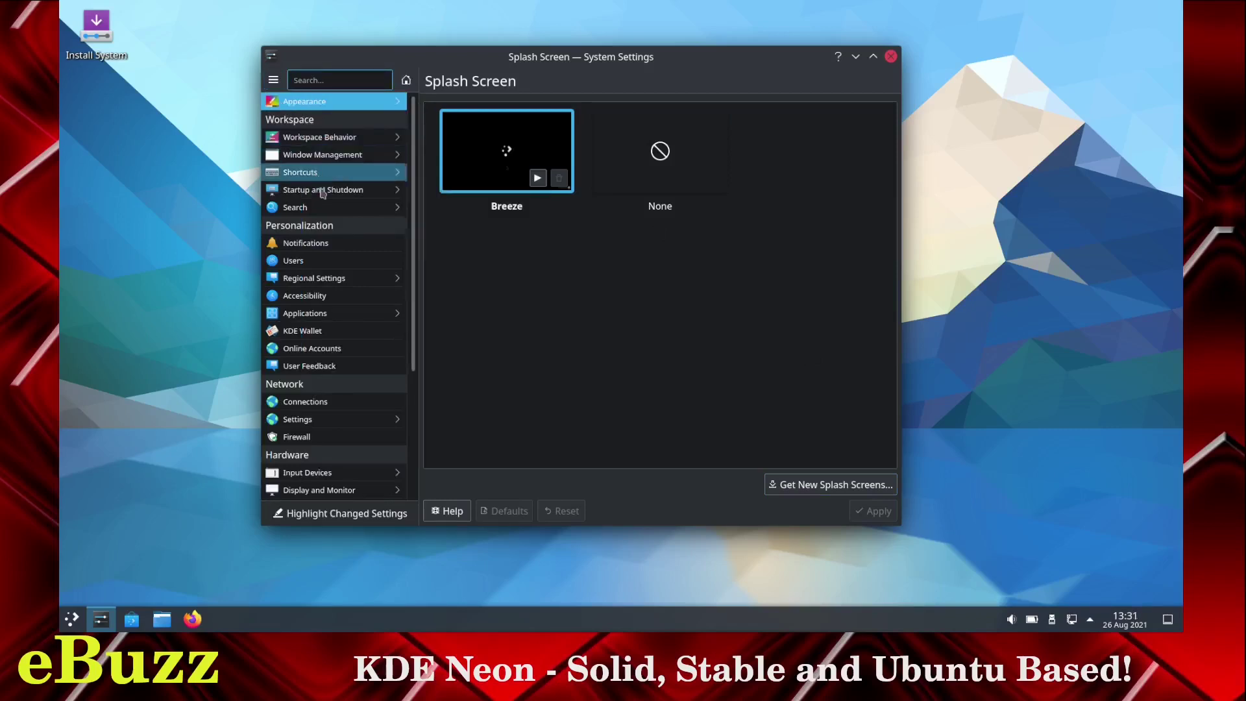
Step: Open Plasma Workspace's event notification settings from Notifications and select the Catastrophe event
{"action": "mouse_move", "coordinate": [320, 202]}
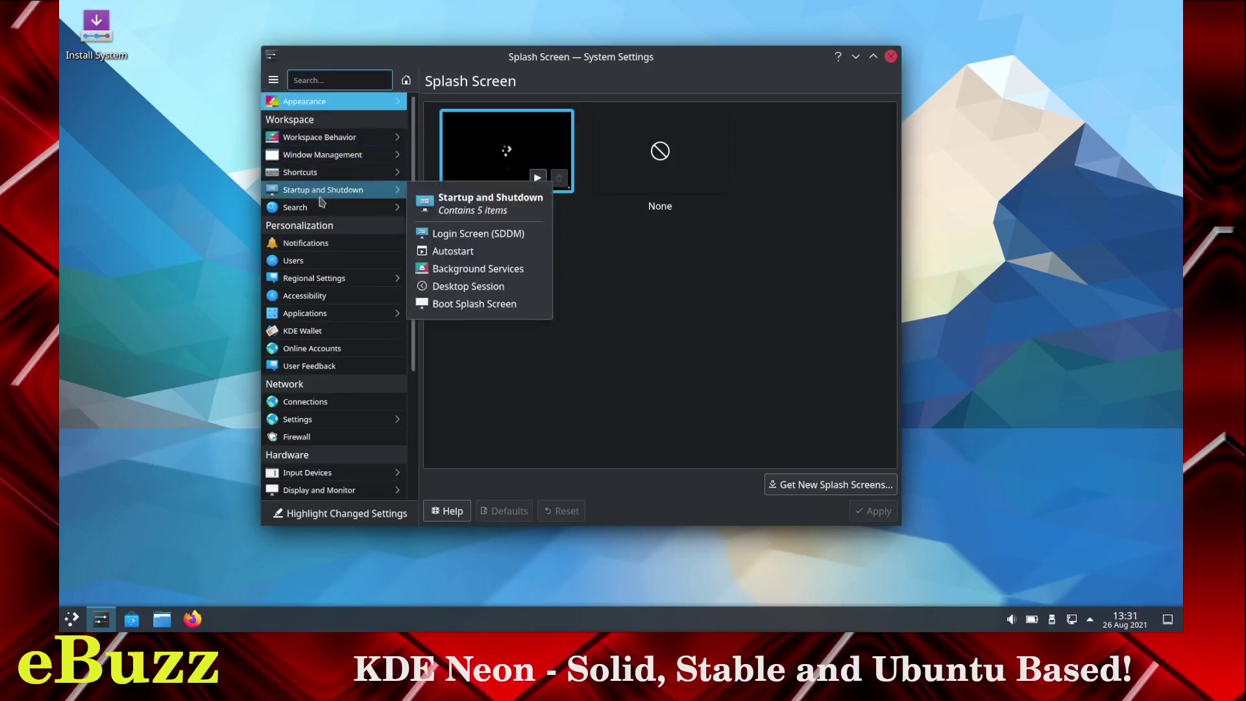
{"action": "left_click", "coordinate": [321, 246]}
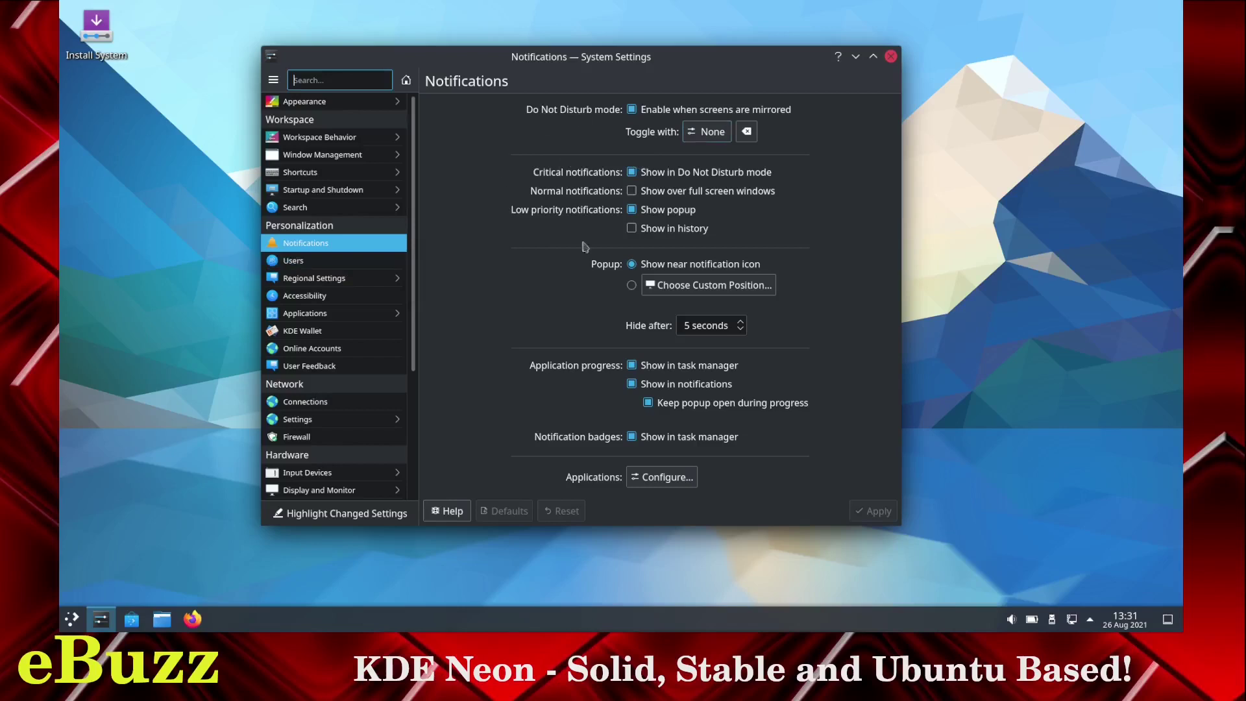
{"action": "left_click", "coordinate": [668, 486]}
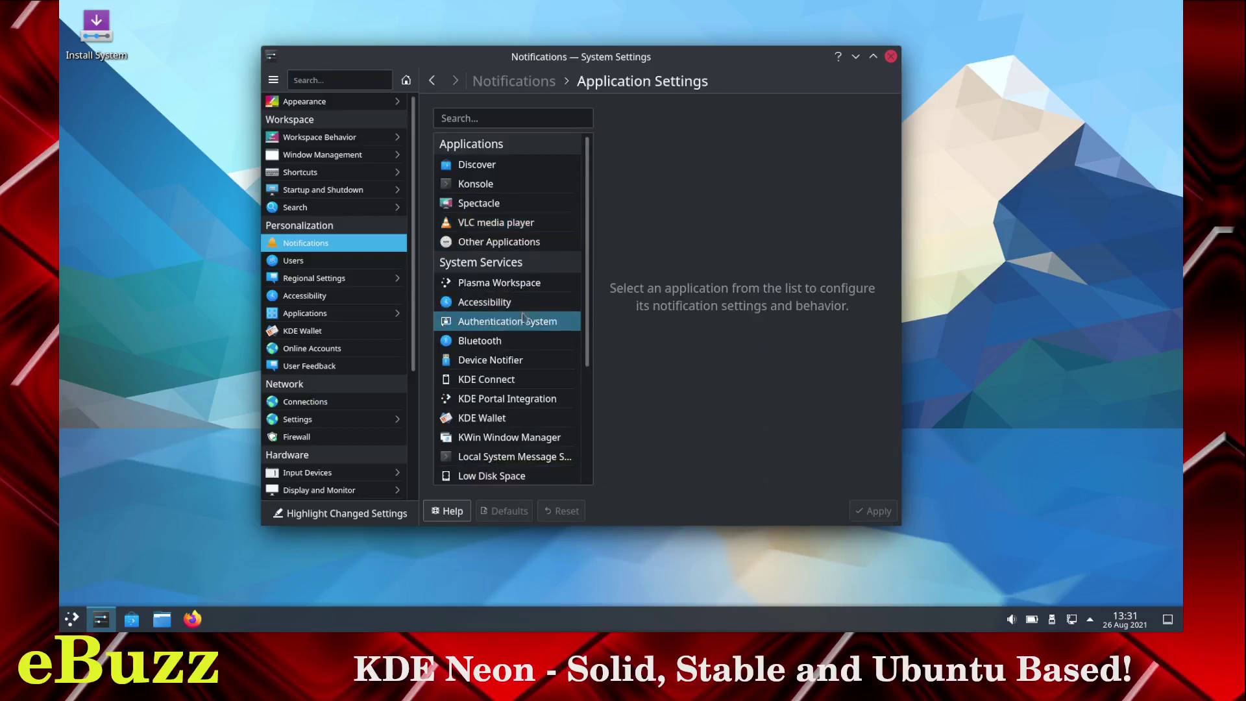
{"action": "left_click", "coordinate": [483, 291]}
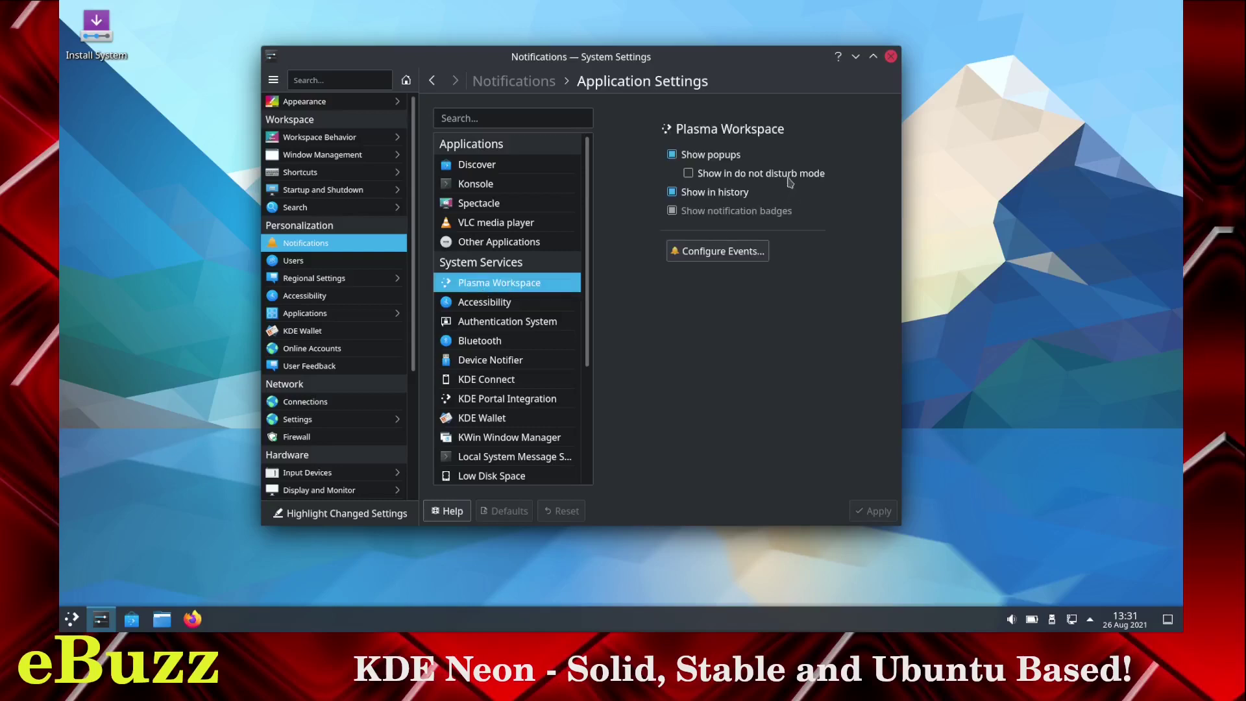
{"action": "left_click", "coordinate": [708, 253]}
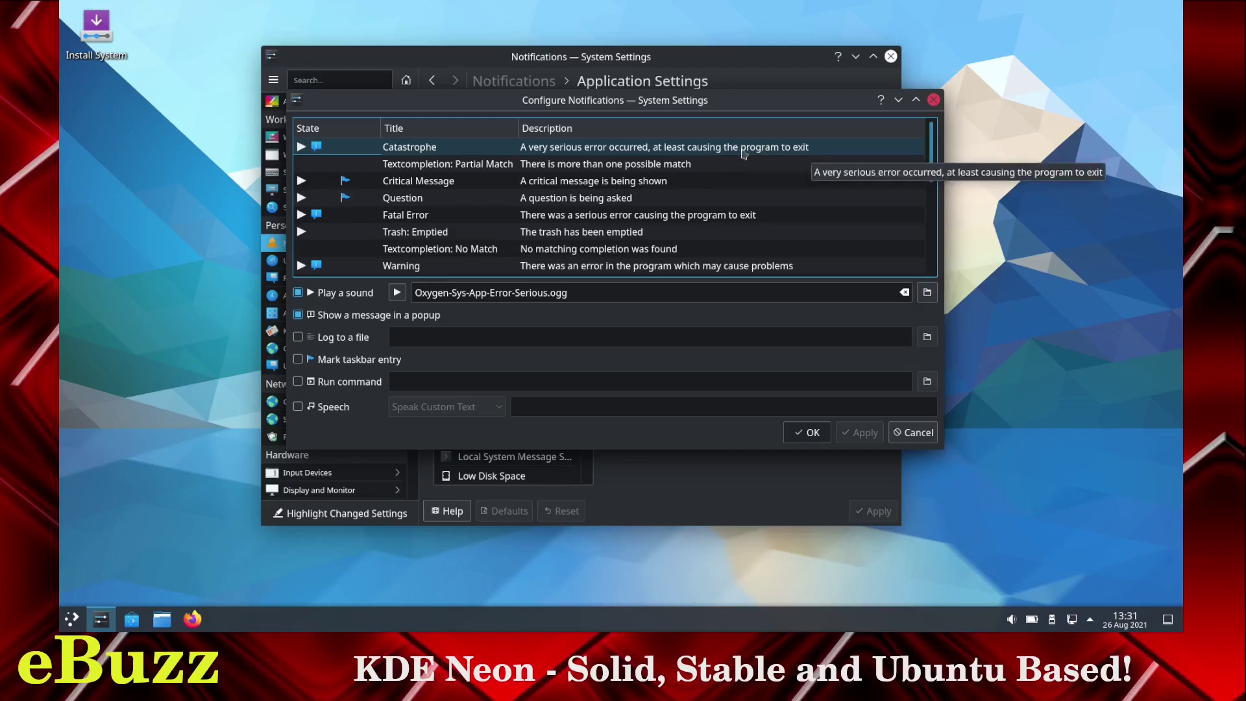
{"action": "left_click", "coordinate": [352, 151]}
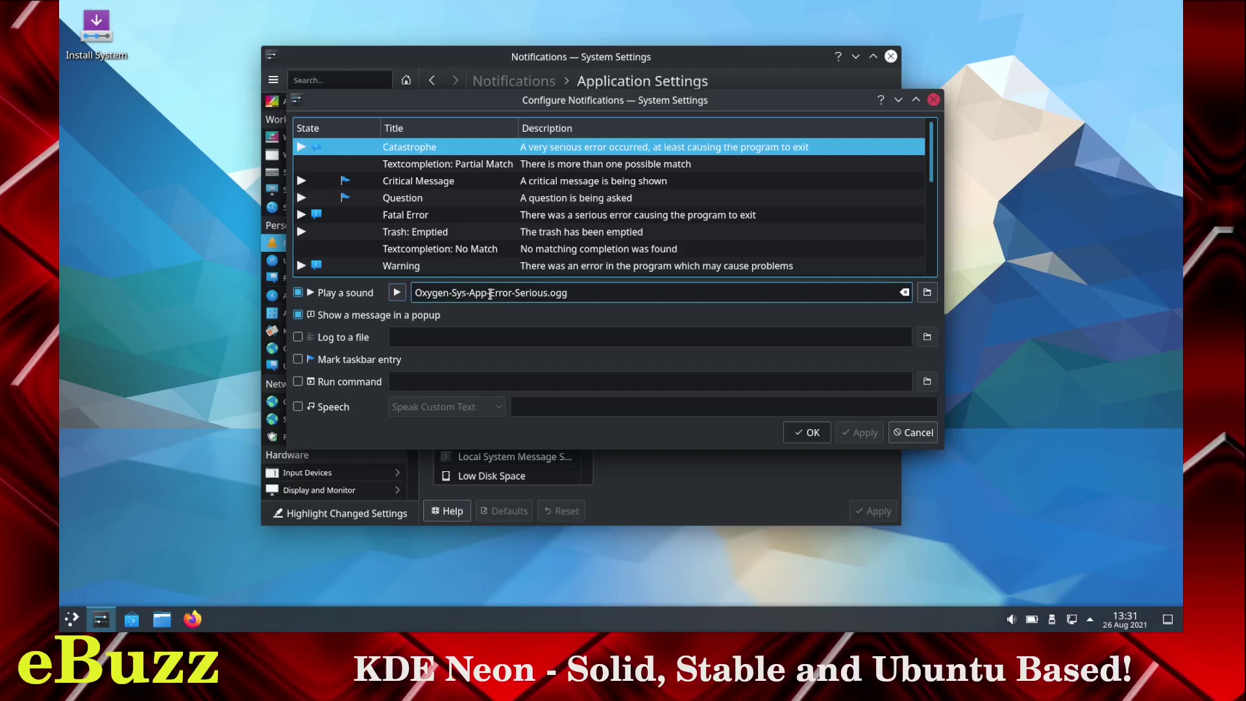
Step: Browse for a new Catastrophe sound, then cancel the file browser and the event settings unchanged
{"action": "left_click", "coordinate": [928, 292]}
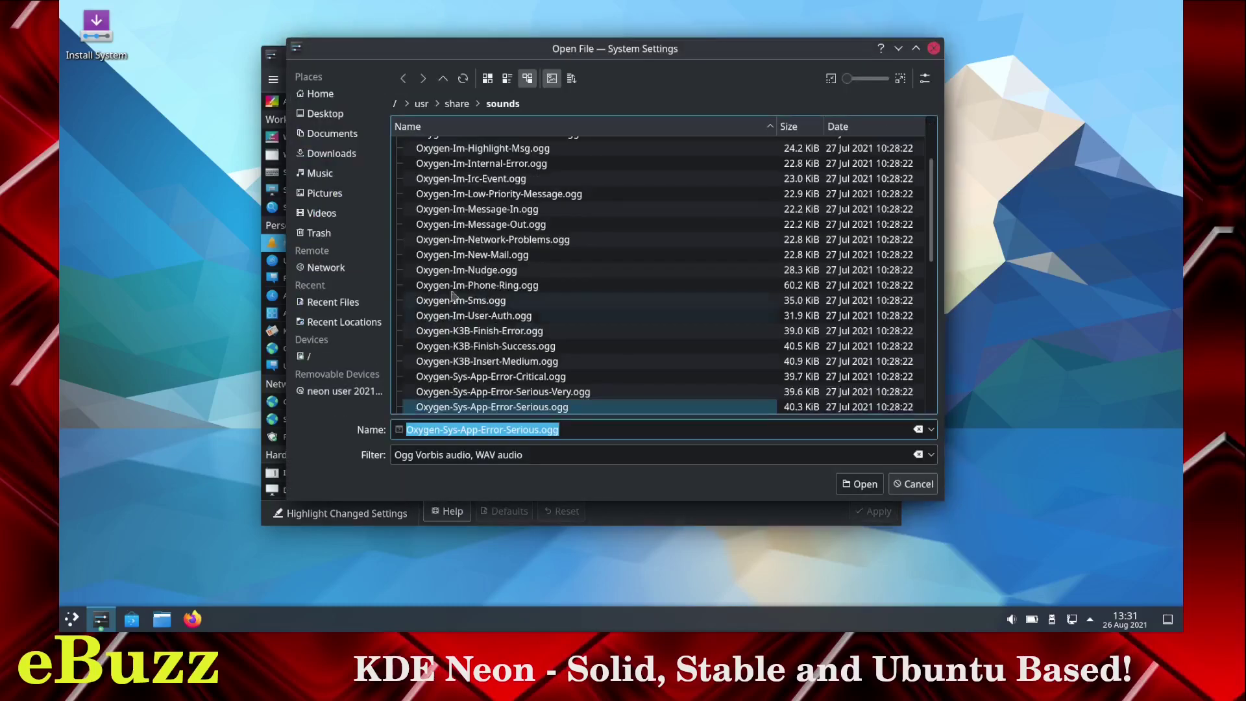
{"action": "scroll", "coordinate": [500, 338], "scroll_direction": "down", "scroll_amount": 5}
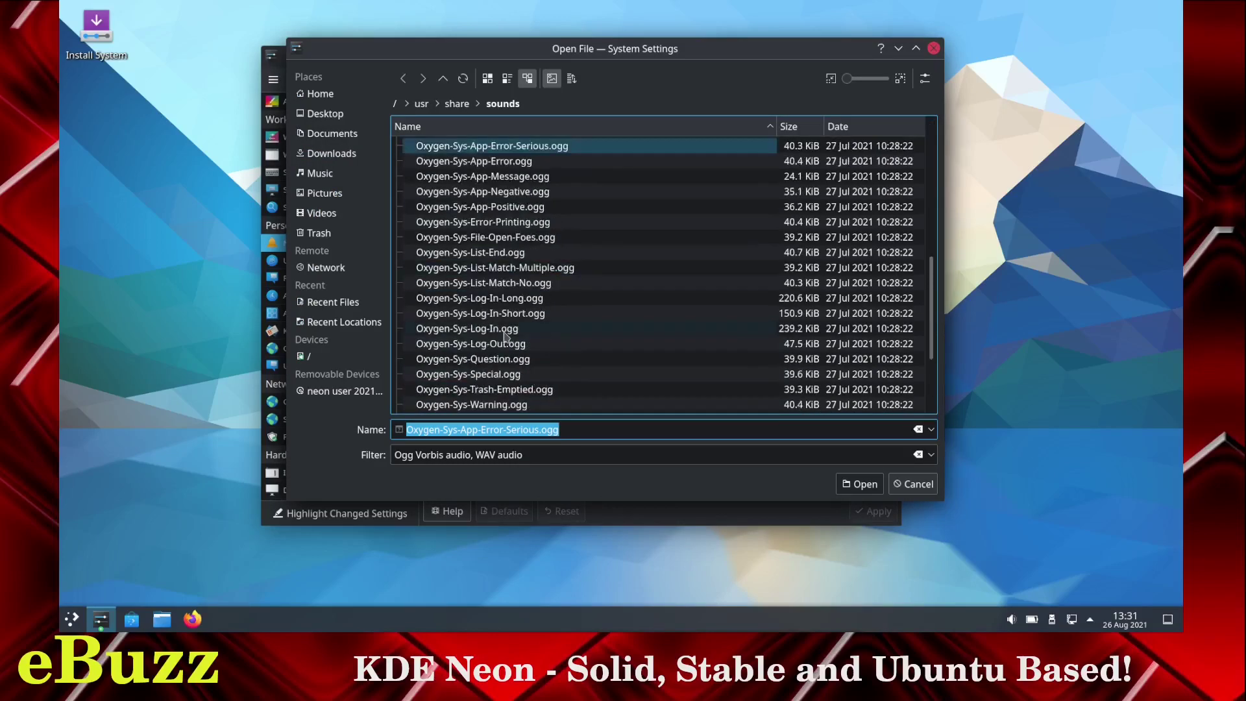
{"action": "scroll", "coordinate": [487, 376], "scroll_direction": "down", "scroll_amount": 3}
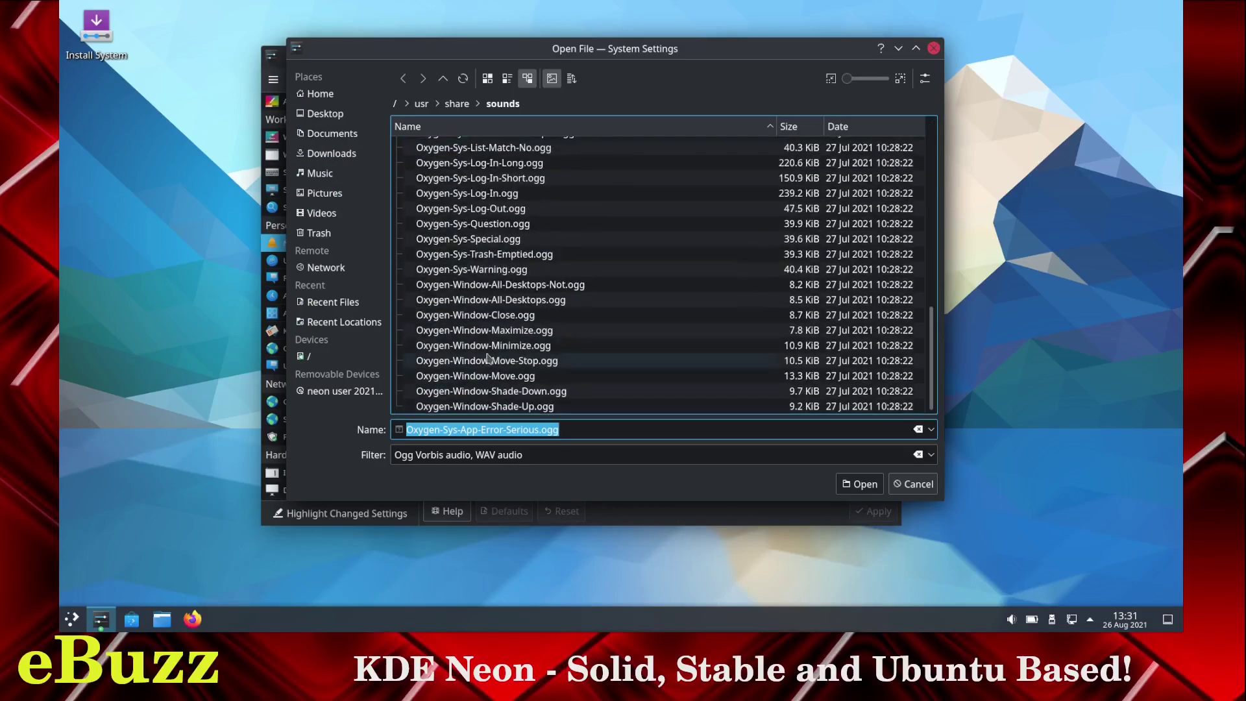
{"action": "scroll", "coordinate": [488, 358], "scroll_direction": "up", "scroll_amount": 6}
{"action": "left_click", "coordinate": [920, 485]}
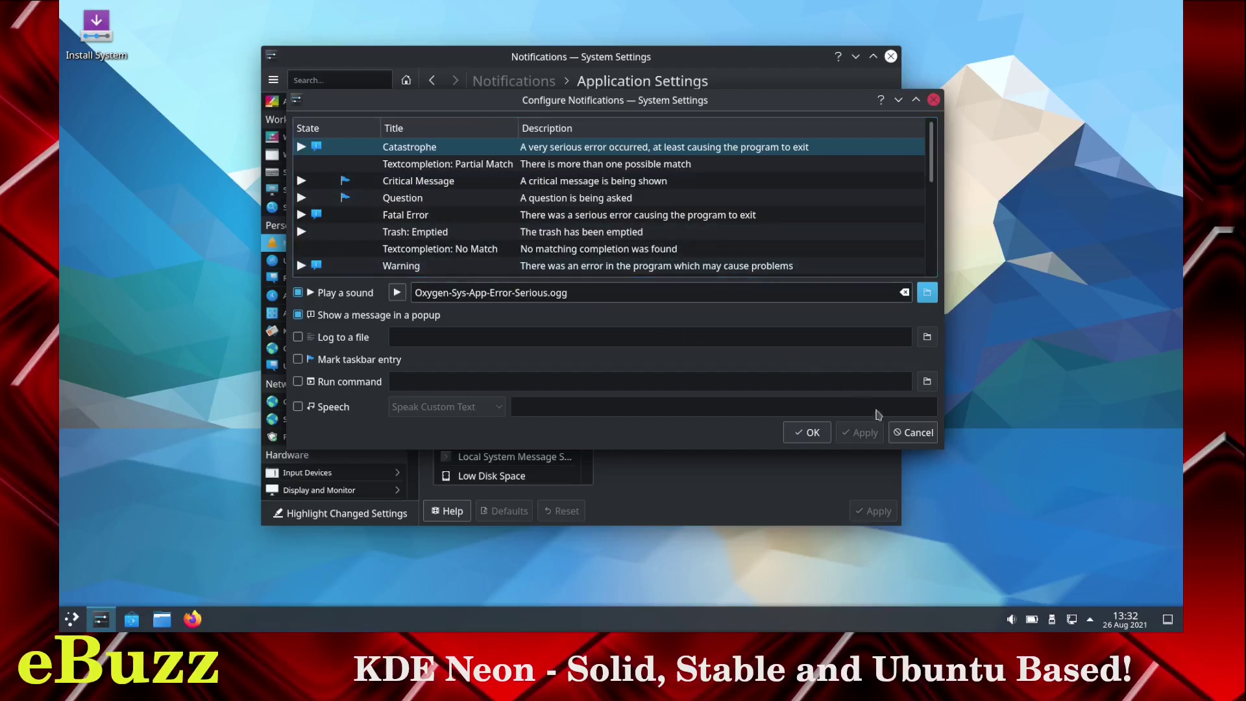
{"action": "left_click", "coordinate": [912, 435]}
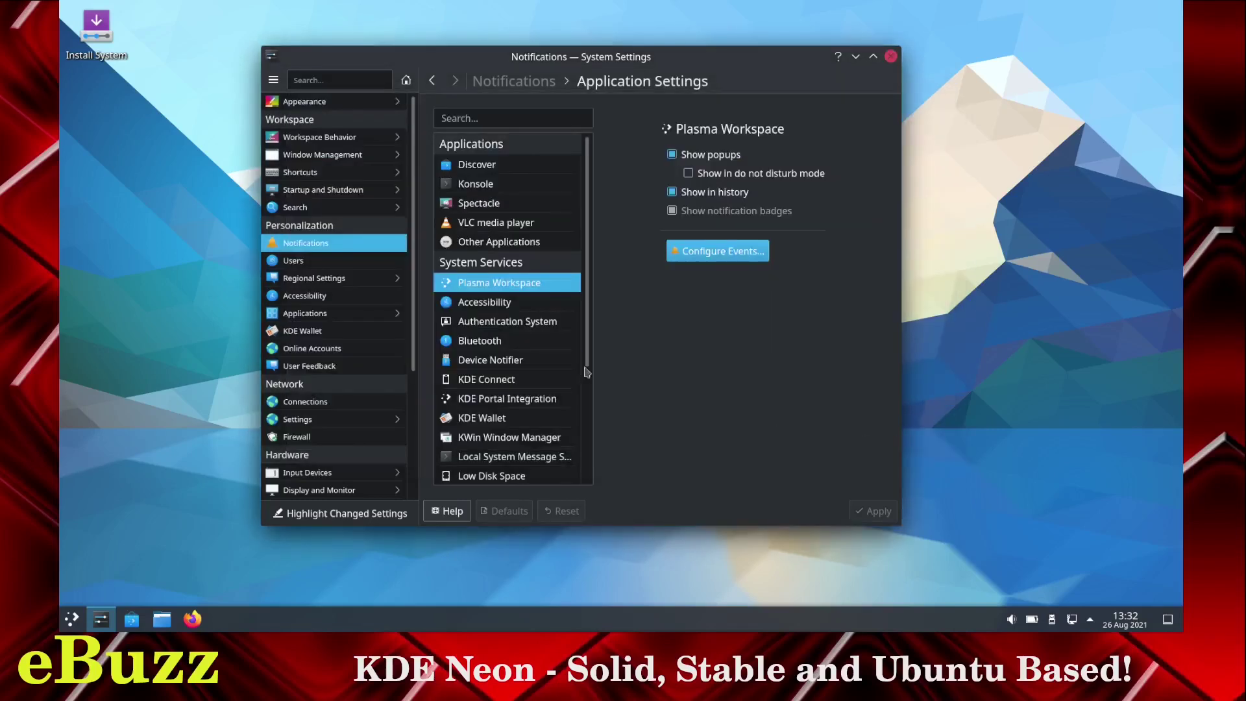
Step: Select Accessibility under System Services and review its event list, cancelling without changes
{"action": "left_click", "coordinate": [483, 309]}
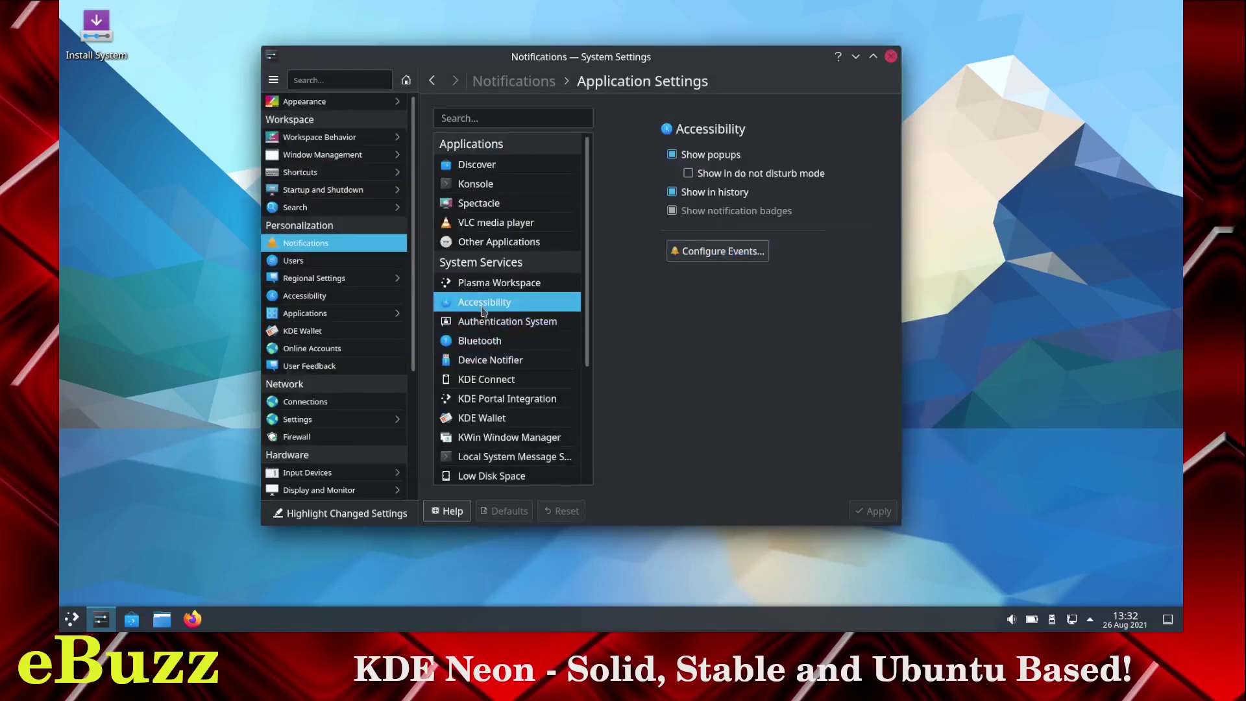
{"action": "left_click", "coordinate": [709, 252]}
{"action": "scroll", "coordinate": [495, 181], "scroll_direction": "down", "scroll_amount": 1}
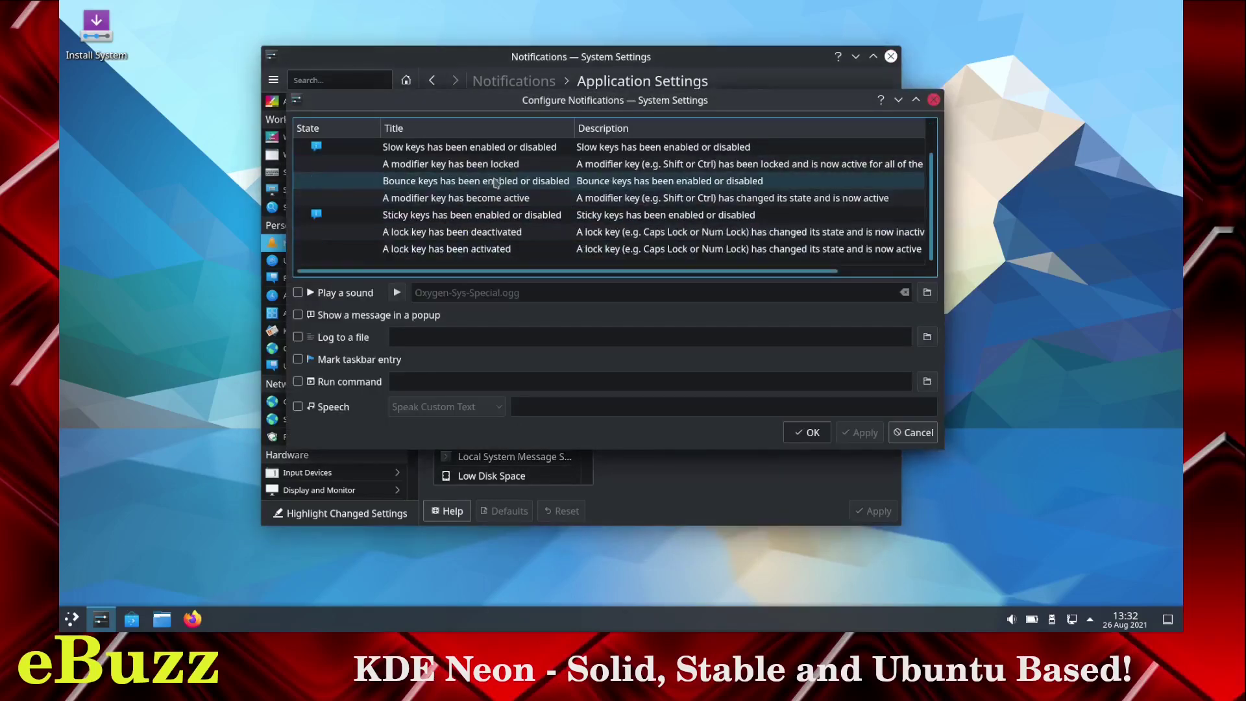
{"action": "scroll", "coordinate": [501, 186], "scroll_direction": "up", "scroll_amount": 1}
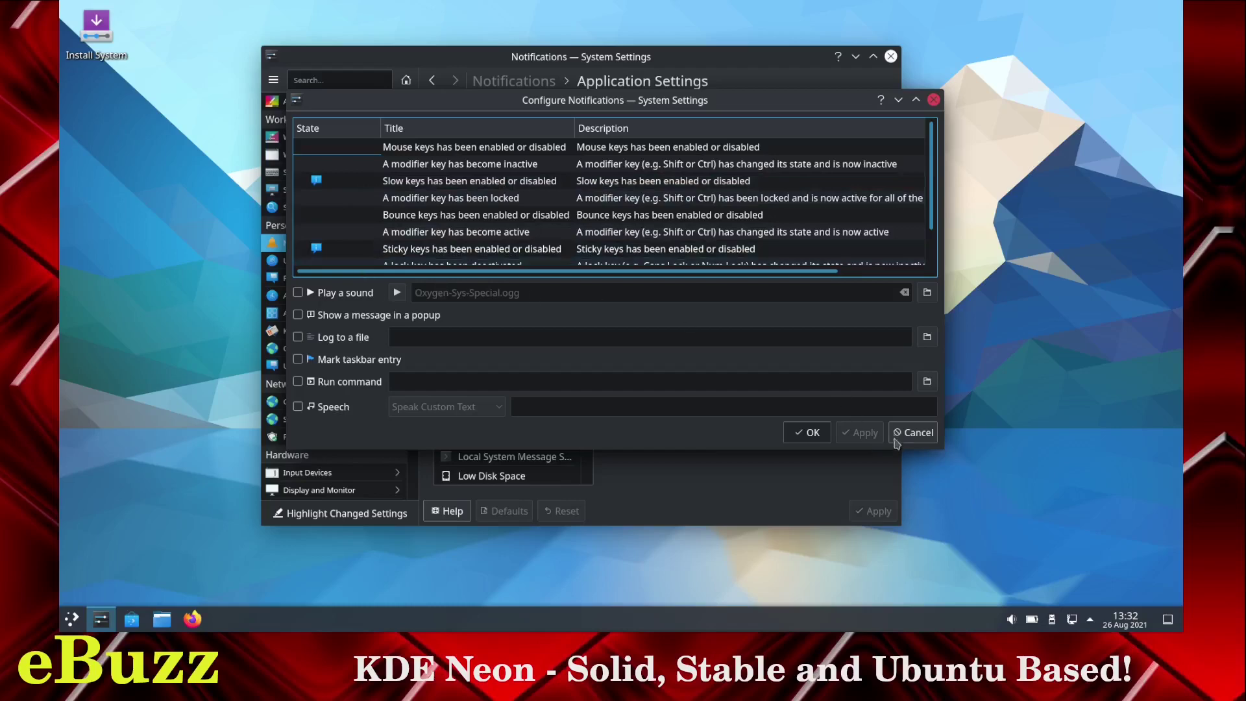
{"action": "left_click", "coordinate": [896, 436]}
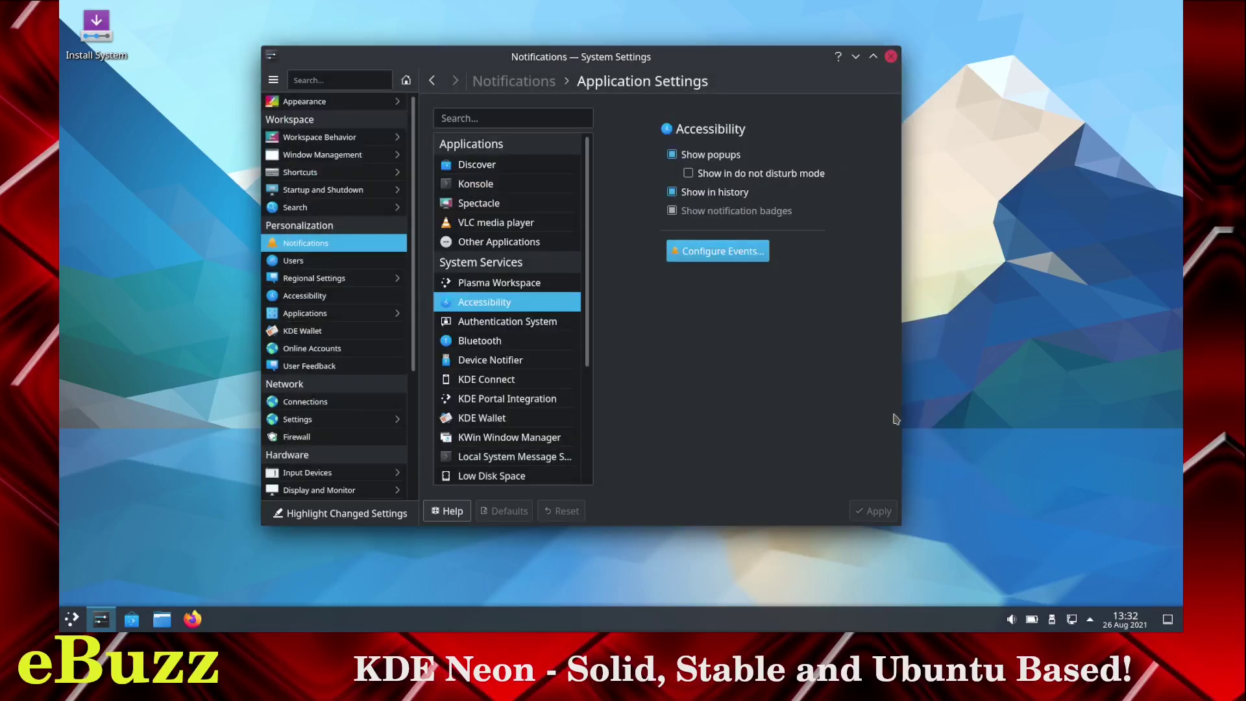
Step: Look through the Users, Regional Settings and Input Devices pages, then close System Settings
{"action": "left_click", "coordinate": [292, 261]}
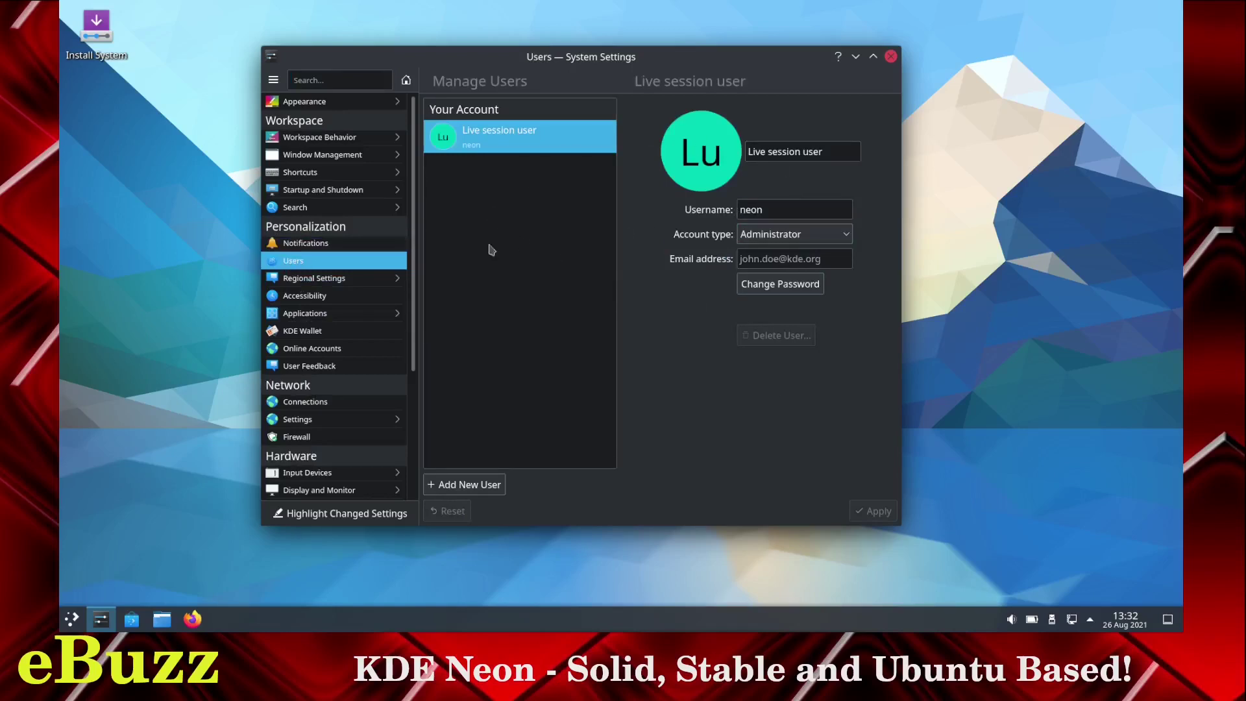
{"action": "left_click", "coordinate": [342, 281]}
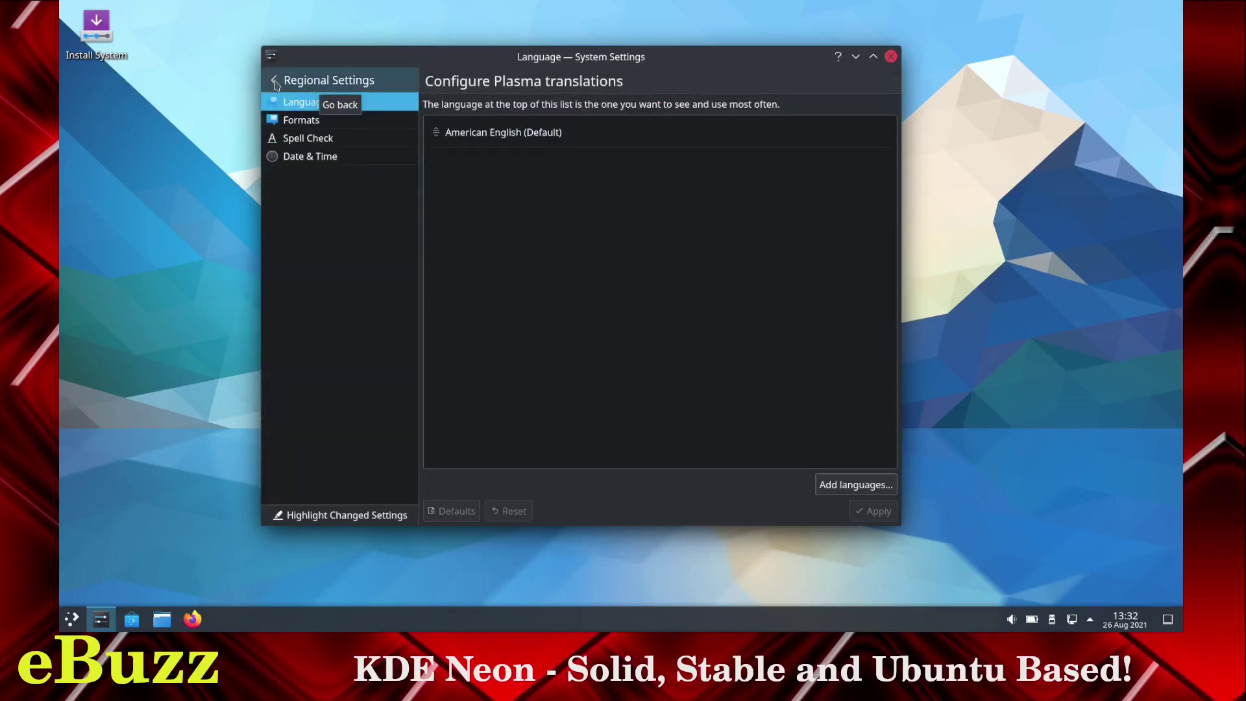
{"action": "left_click", "coordinate": [274, 81]}
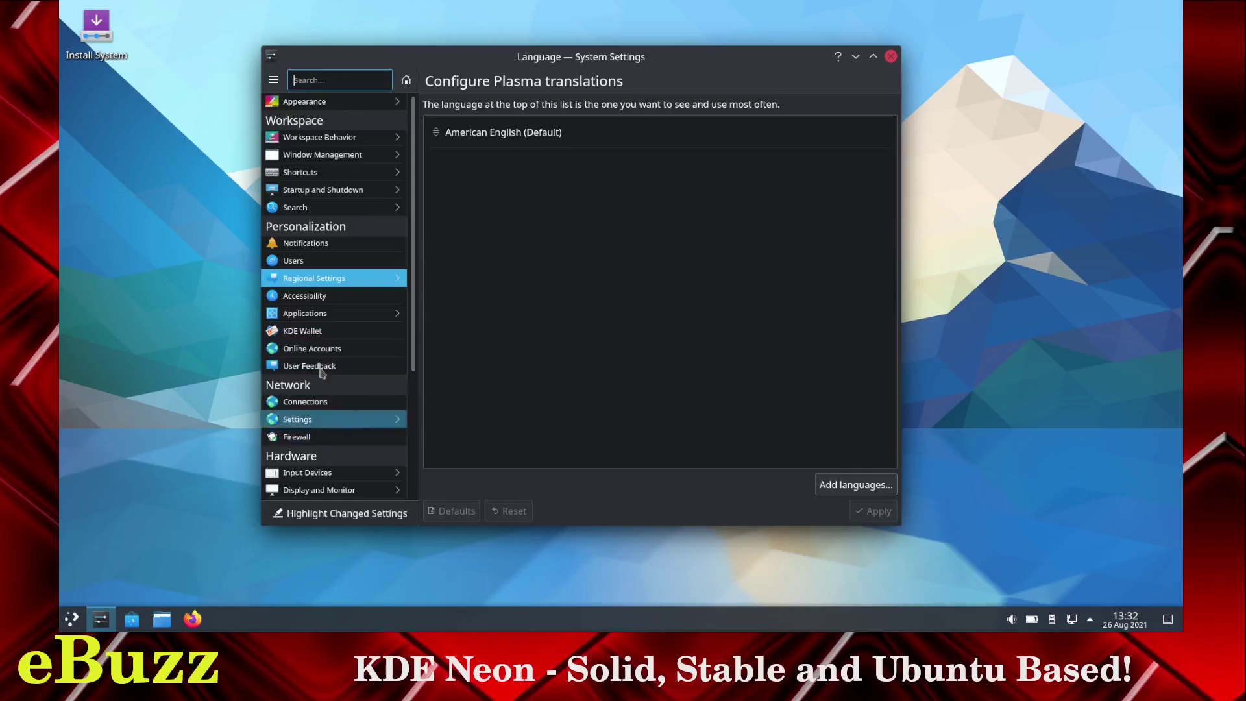
{"action": "left_click", "coordinate": [362, 476]}
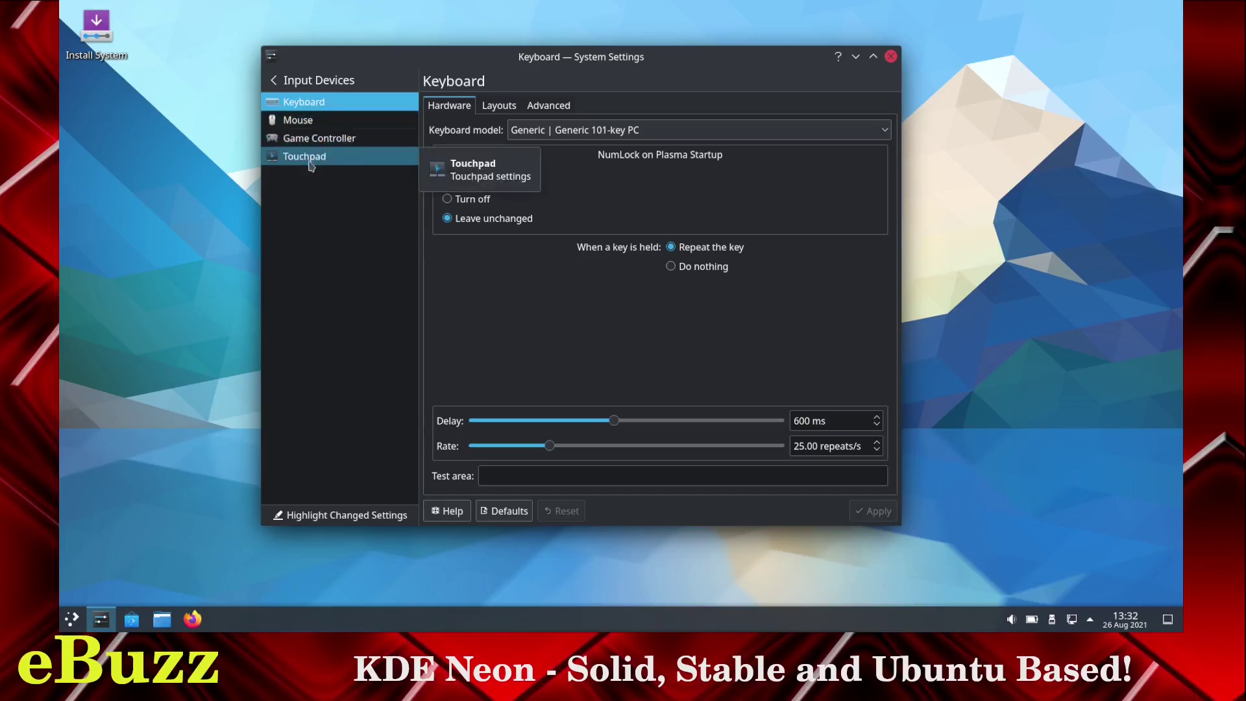
{"action": "left_click", "coordinate": [274, 82]}
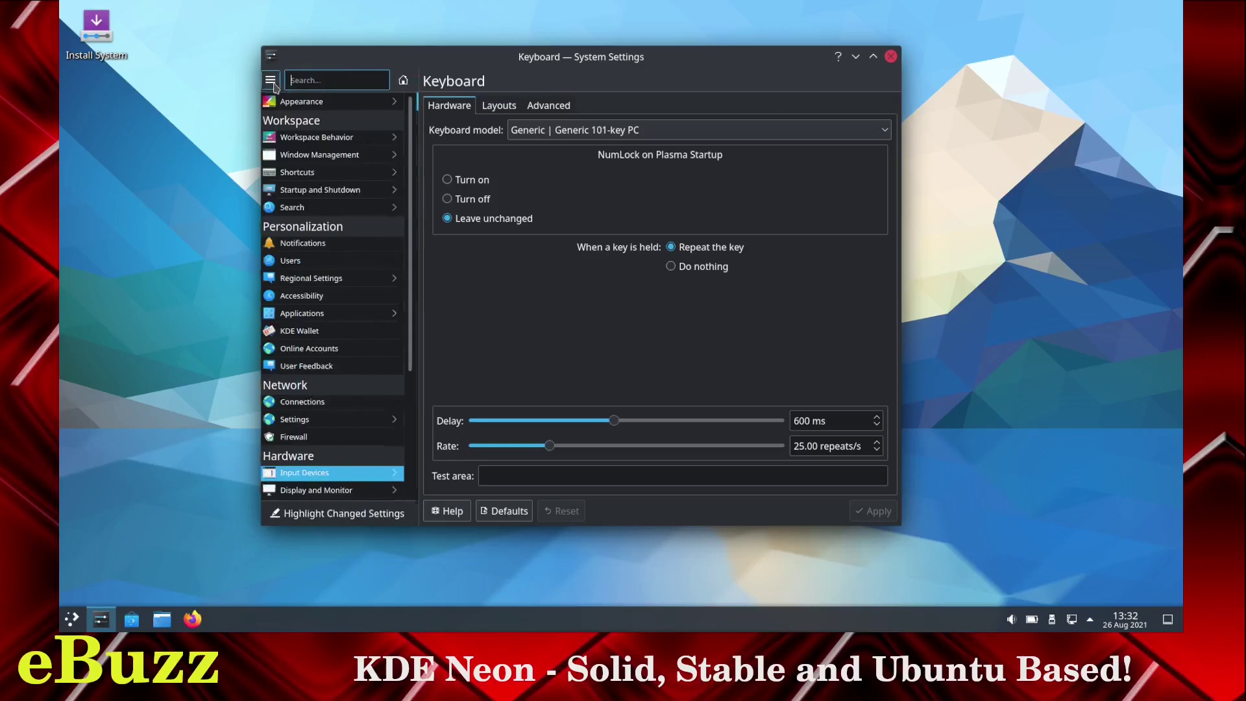
{"action": "left_click", "coordinate": [891, 57]}
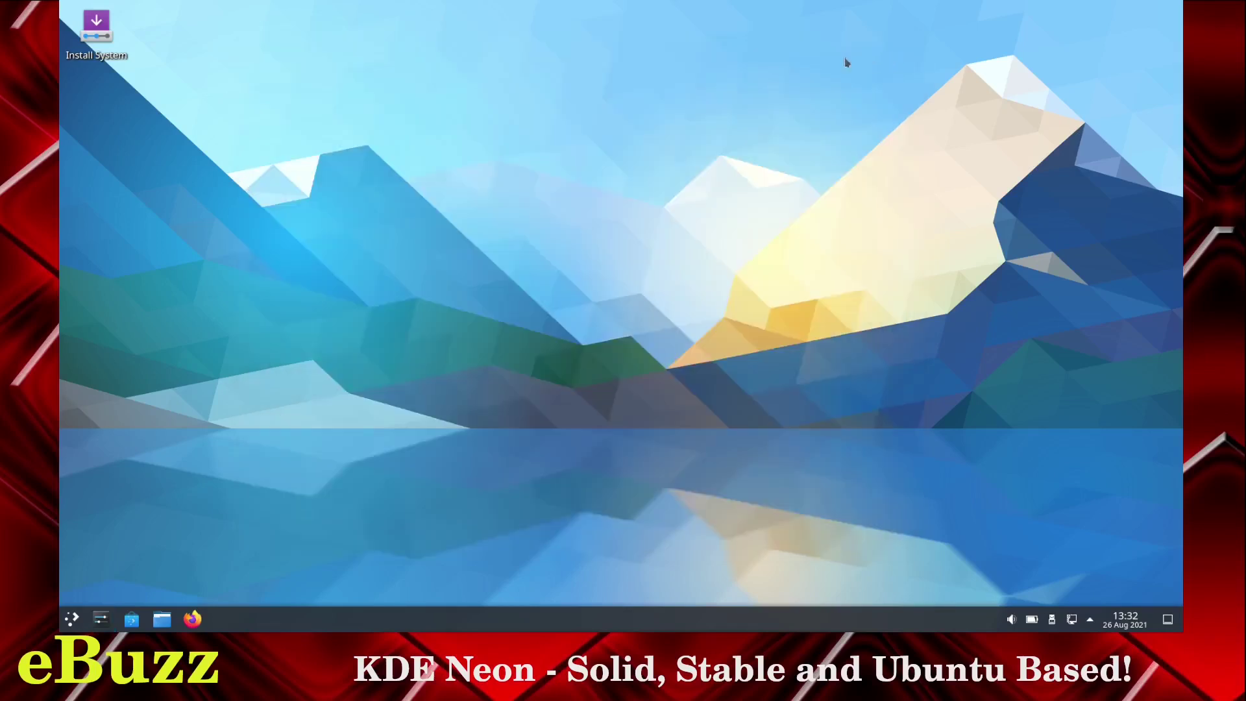
Step: Launch Discover, scroll its Flatpak, Firmware Updates, KDE neon and Snap sources, then view Applications
{"action": "left_click", "coordinate": [131, 619]}
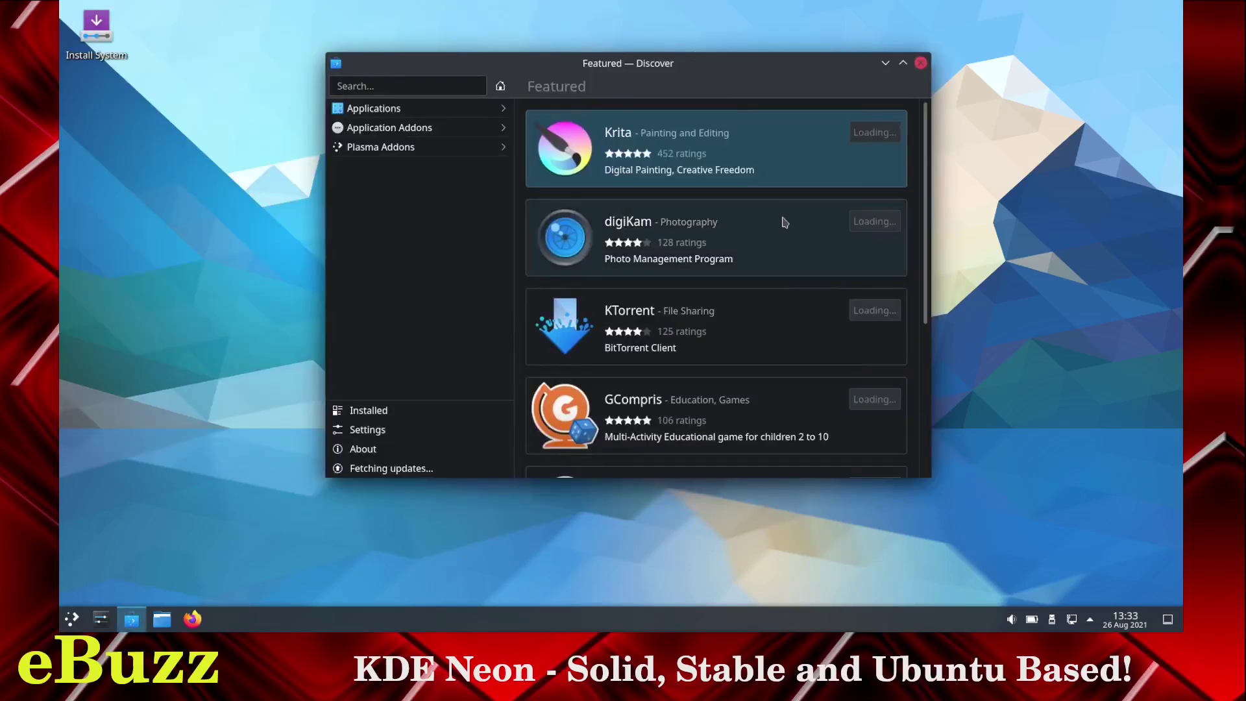
{"action": "left_click", "coordinate": [354, 431]}
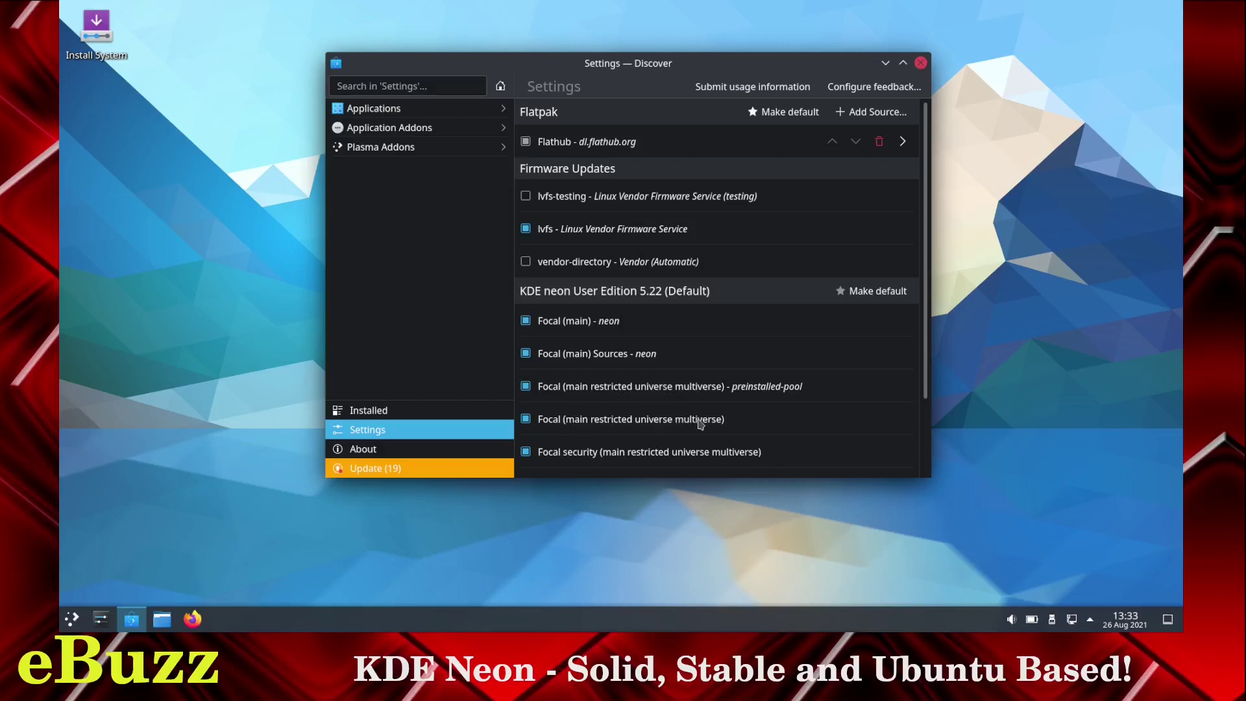
{"action": "scroll", "coordinate": [714, 399], "scroll_direction": "down", "scroll_amount": 1}
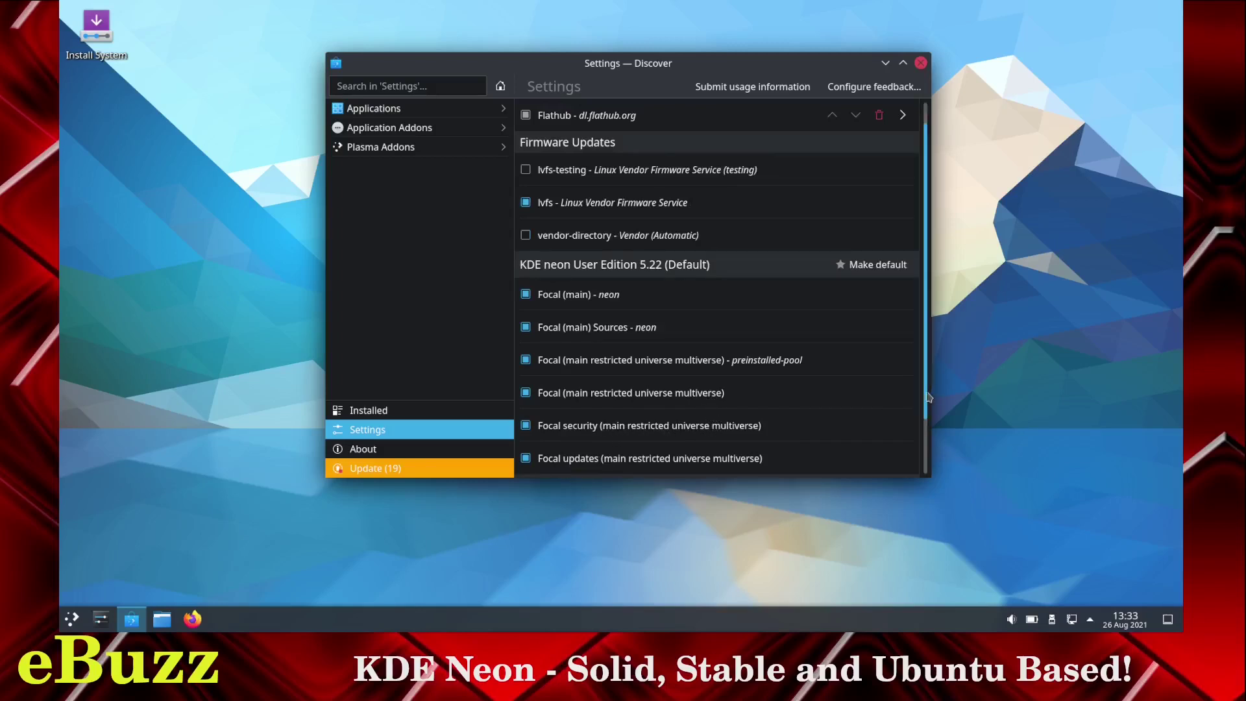
{"action": "scroll", "coordinate": [925, 399], "scroll_direction": "down", "scroll_amount": 3}
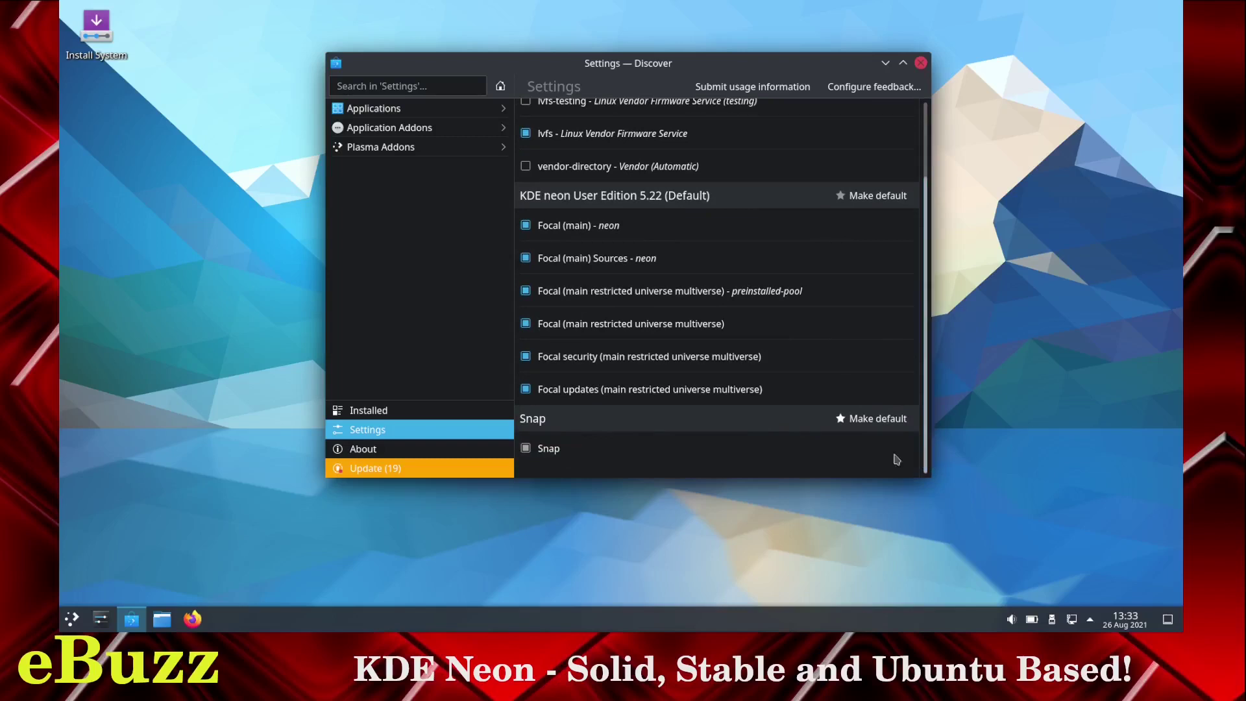
{"action": "scroll", "coordinate": [634, 440], "scroll_direction": "up", "scroll_amount": 3}
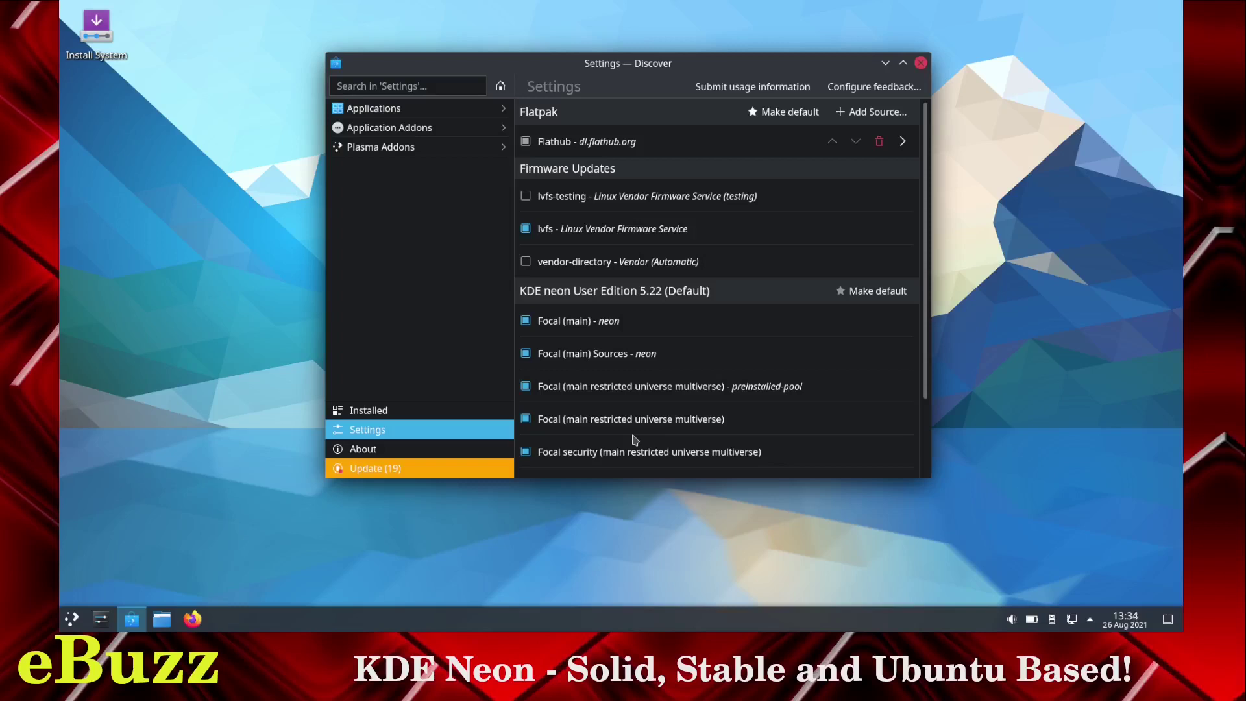
{"action": "left_click", "coordinate": [370, 108]}
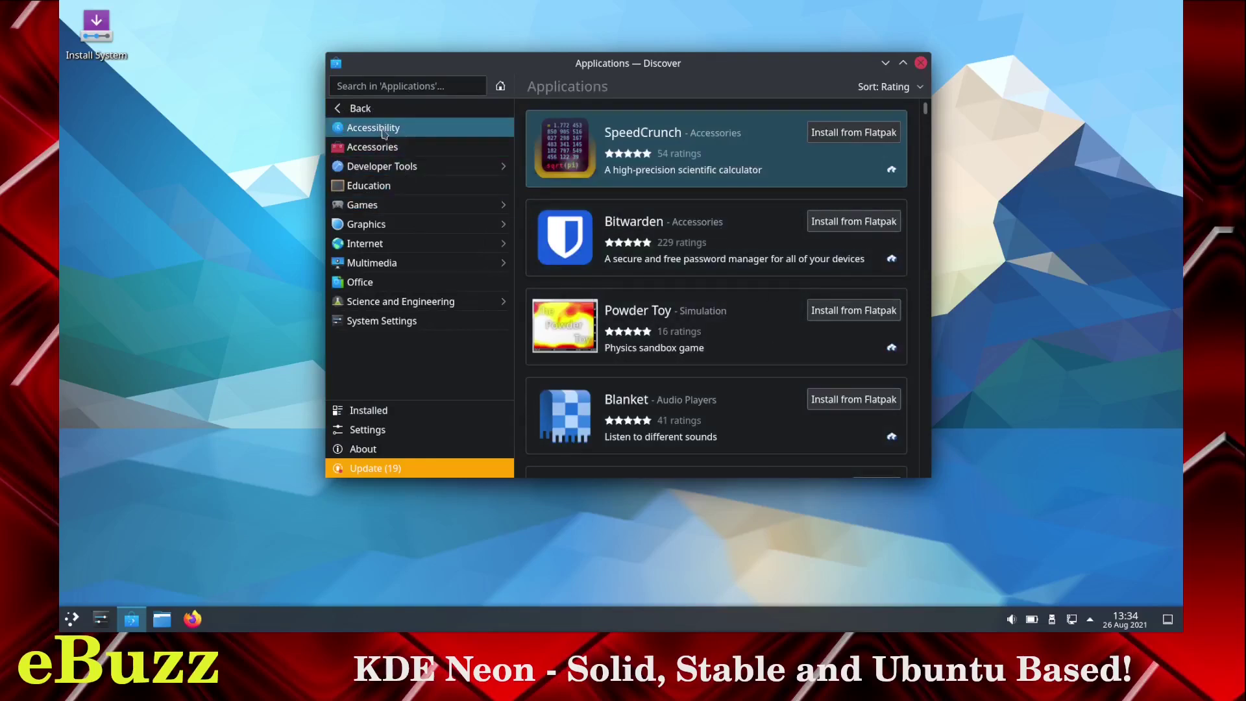
Step: Search Discover's applications for 'obs', then replace the search term with 'kdenlive'
{"action": "left_click", "coordinate": [426, 86]}
{"action": "type", "text": "obs"}
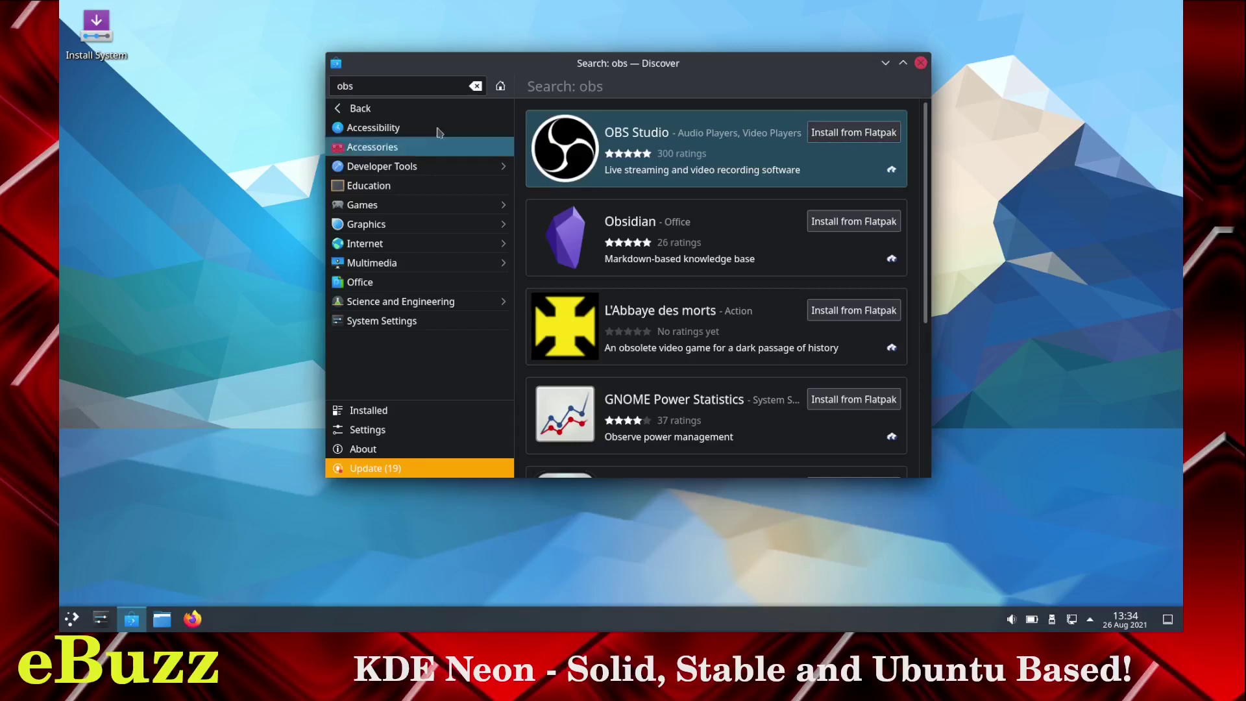
{"action": "left_click", "coordinate": [397, 87]}
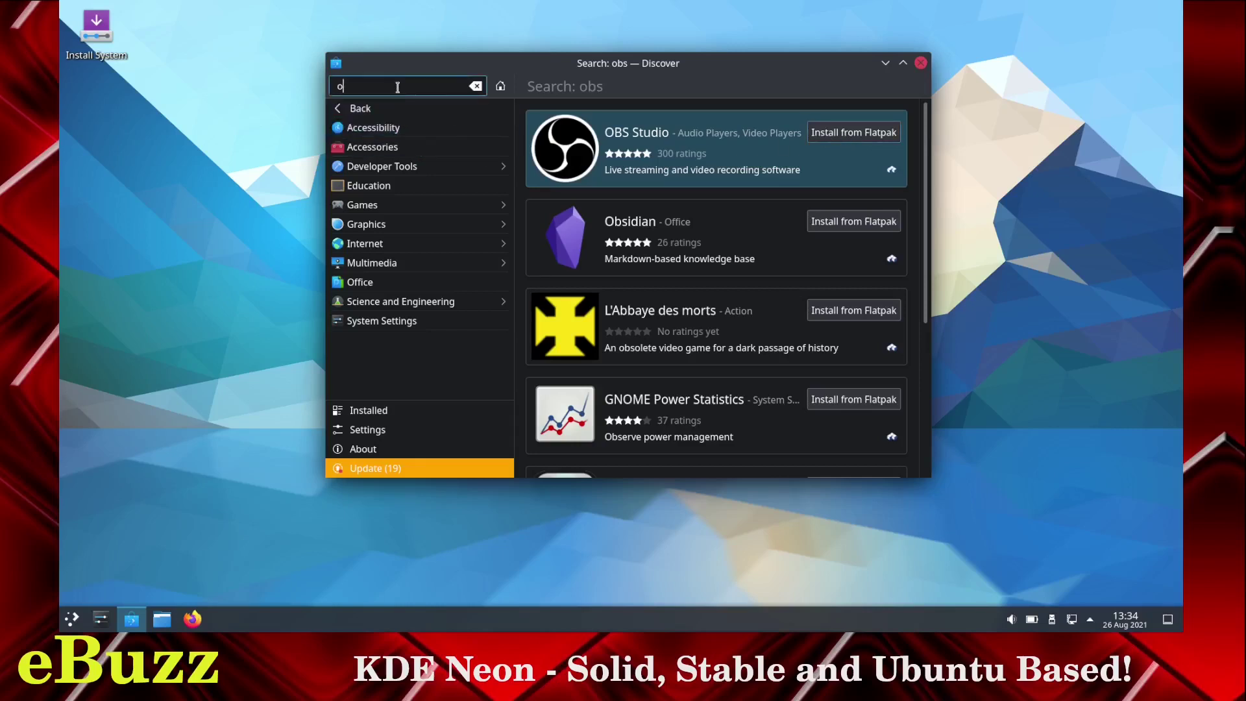
{"action": "key", "text": "BackSpace"}
{"action": "type", "text": "kdenlive"}
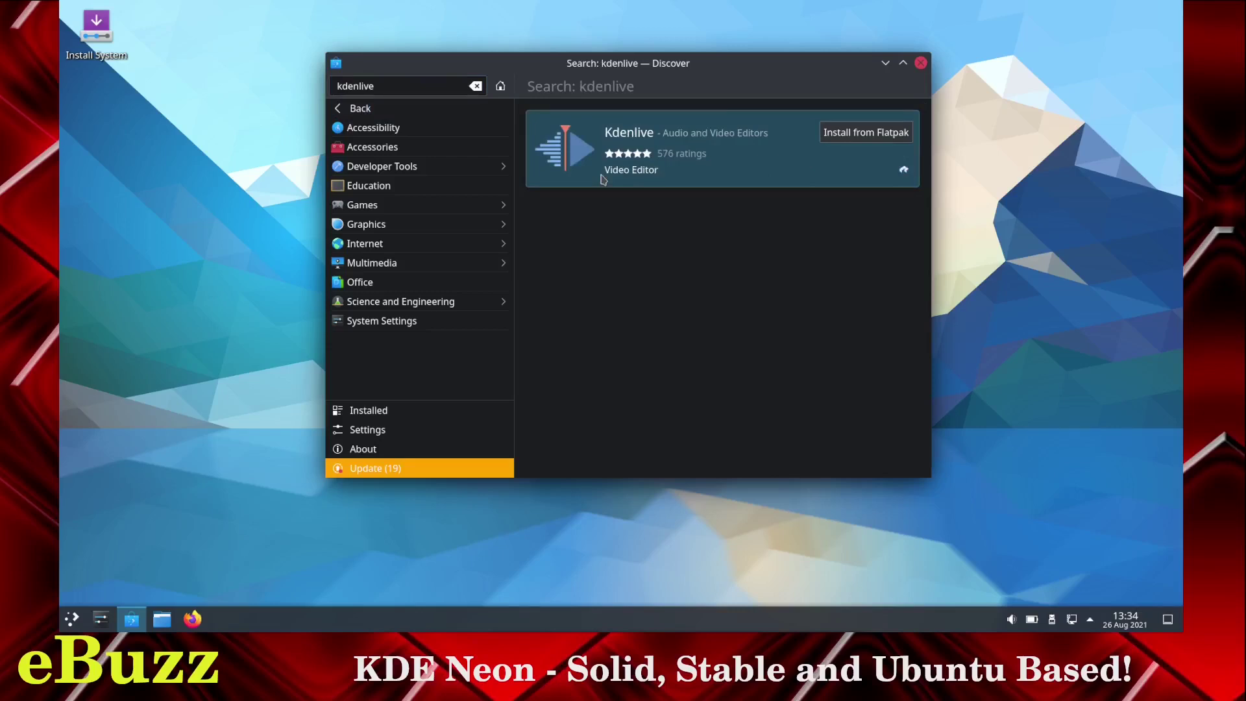
Step: Scroll back through Discover's software sources list, then close Discover
{"action": "left_click", "coordinate": [379, 431]}
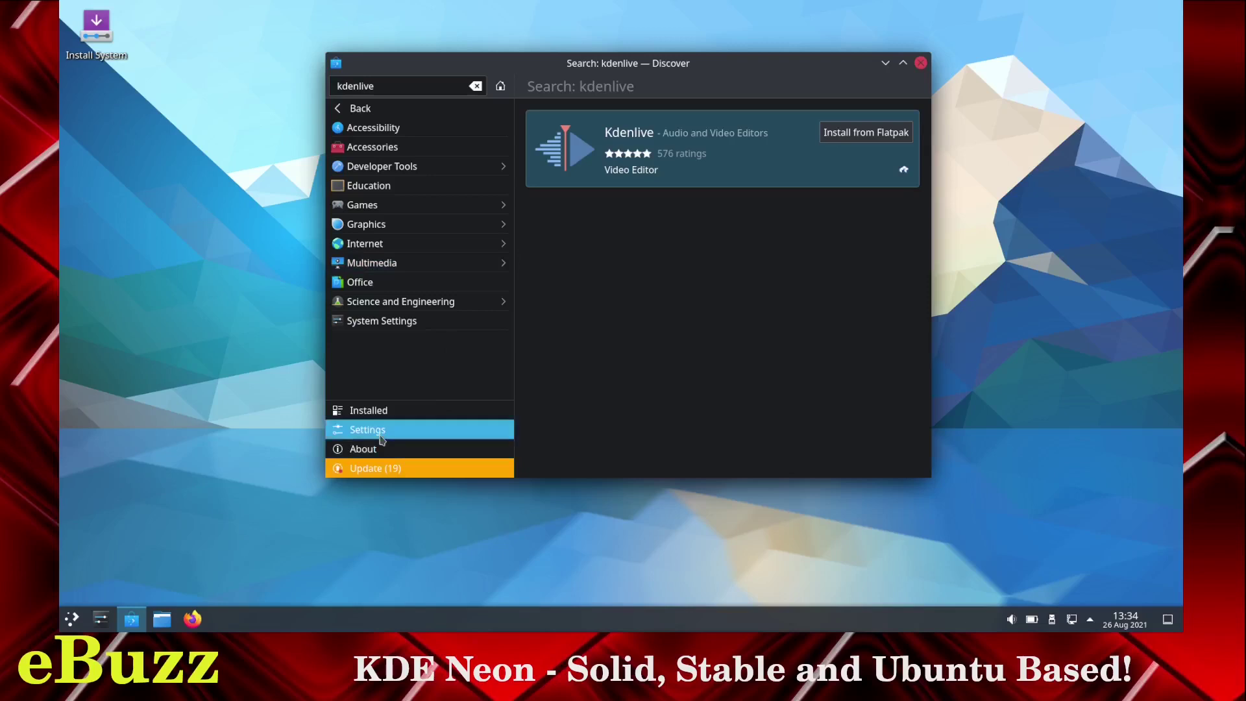
{"action": "scroll", "coordinate": [636, 178], "scroll_direction": "down", "scroll_amount": 3}
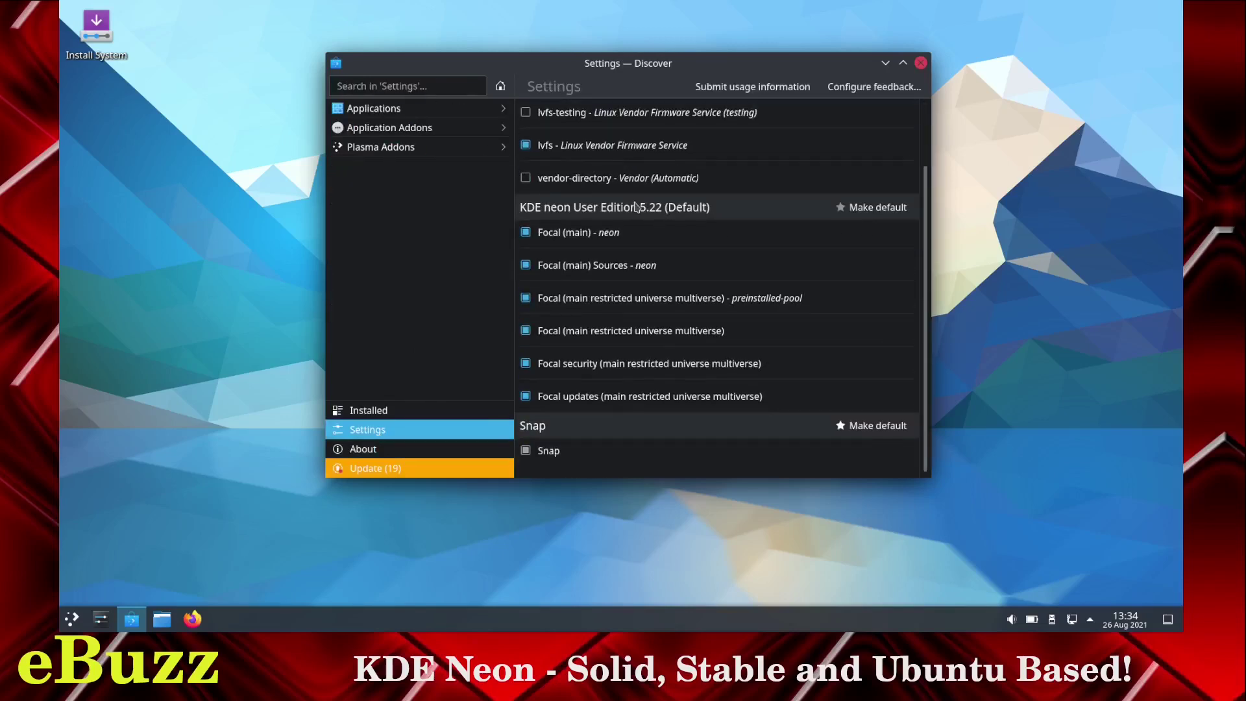
{"action": "scroll", "coordinate": [636, 207], "scroll_direction": "up", "scroll_amount": 3}
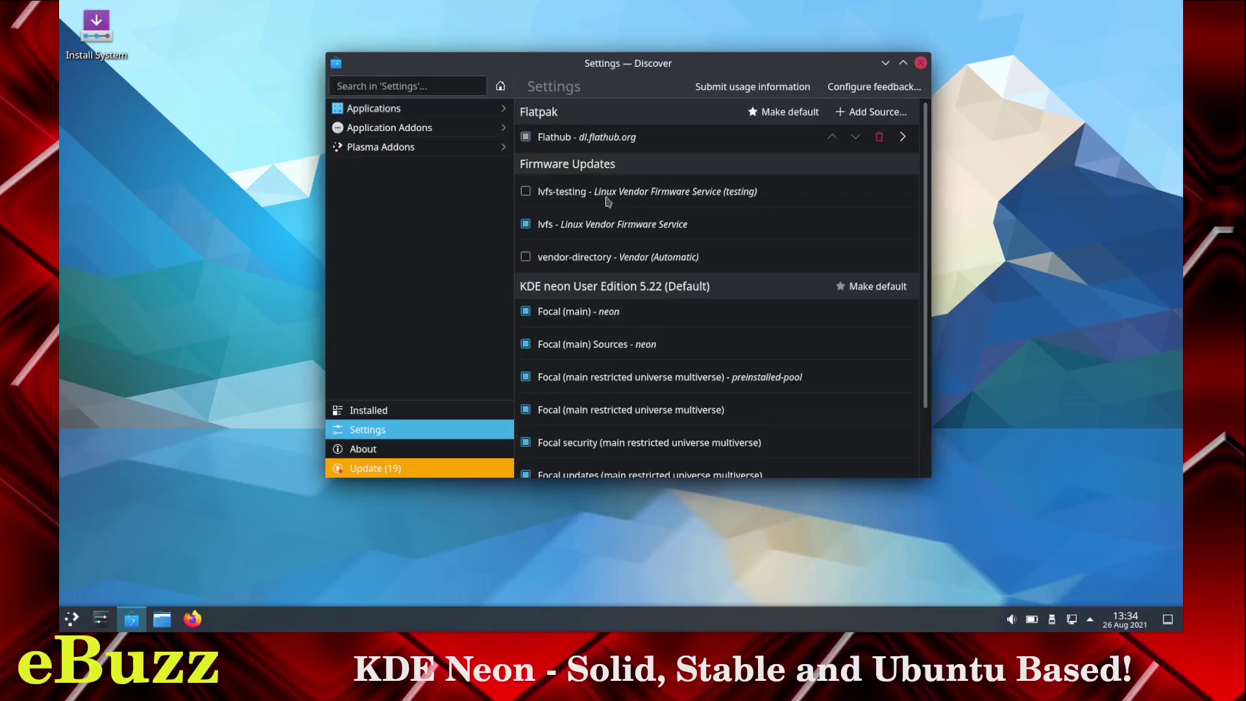
{"action": "scroll", "coordinate": [605, 197], "scroll_direction": "down", "scroll_amount": 2}
{"action": "scroll", "coordinate": [605, 205], "scroll_direction": "down", "scroll_amount": 1}
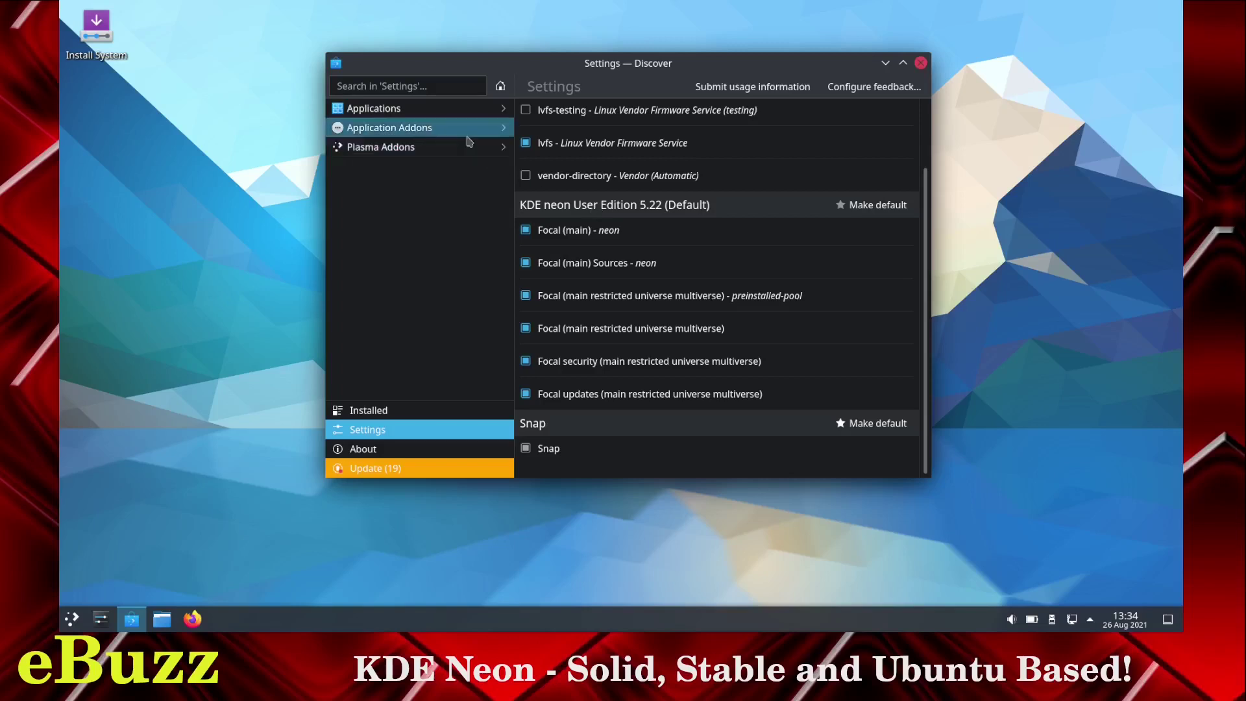
{"action": "scroll", "coordinate": [786, 260], "scroll_direction": "up", "scroll_amount": 3}
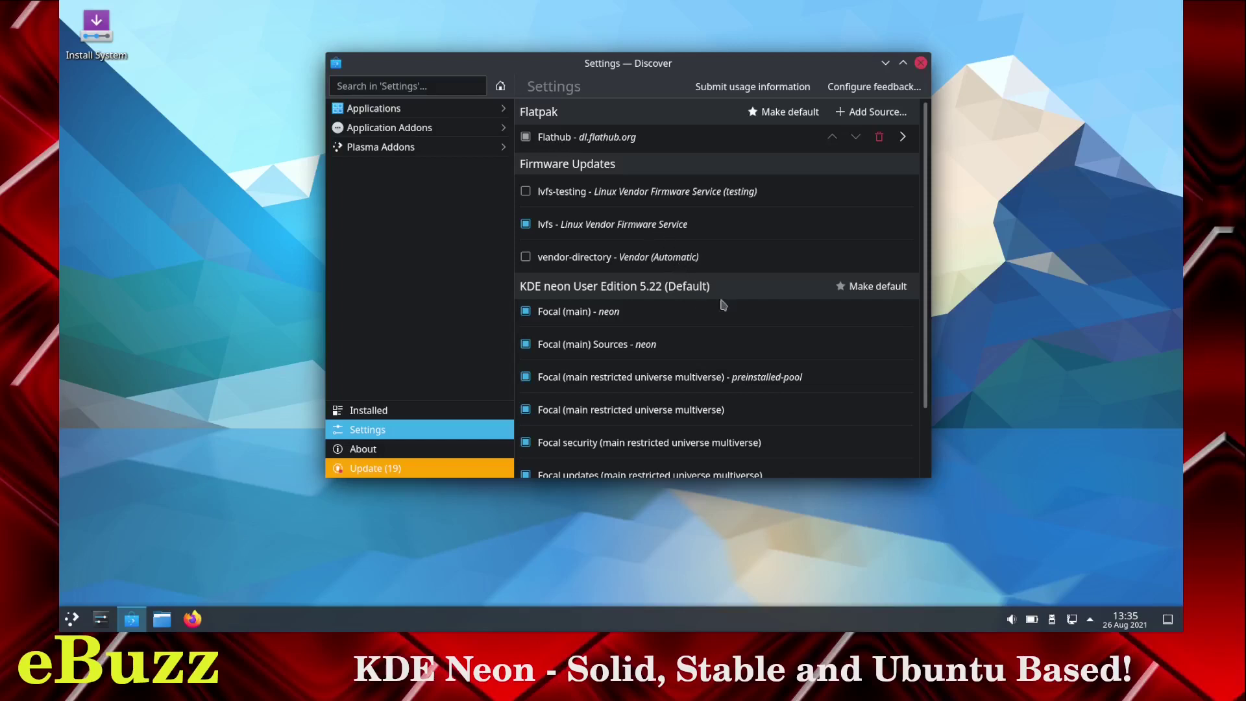
{"action": "scroll", "coordinate": [928, 409], "scroll_direction": "down", "scroll_amount": 3}
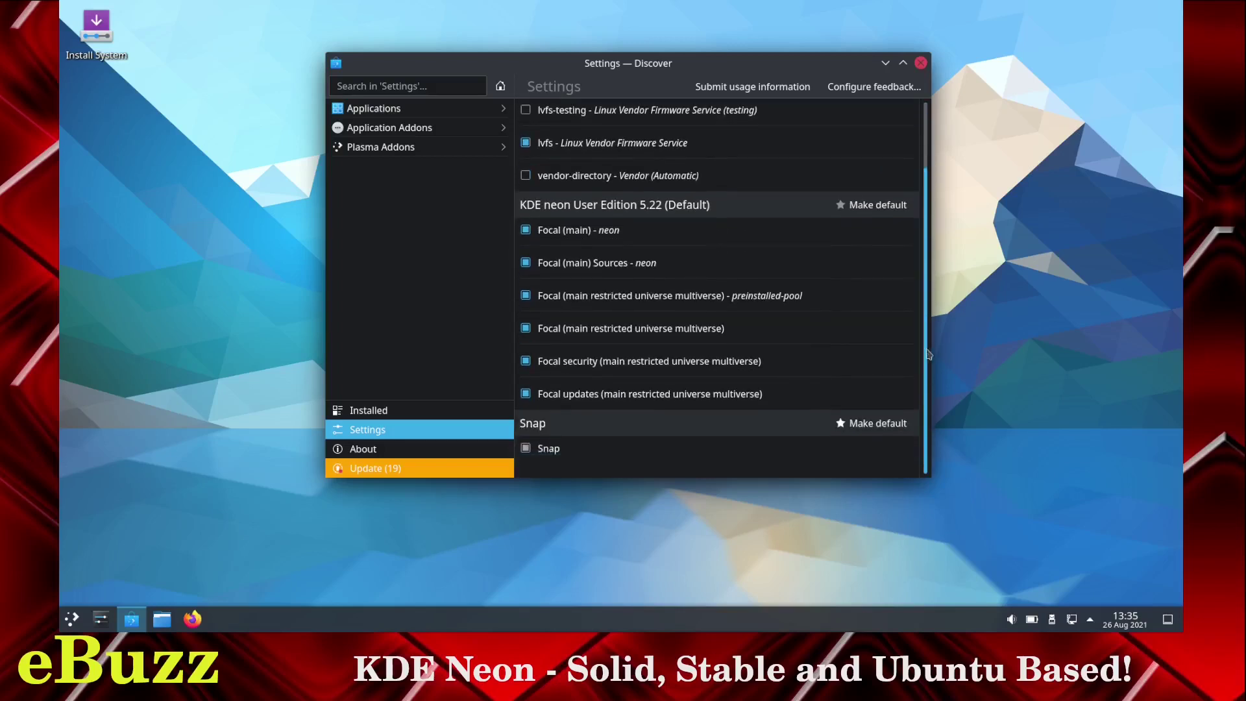
{"action": "scroll", "coordinate": [929, 353], "scroll_direction": "up", "scroll_amount": 2}
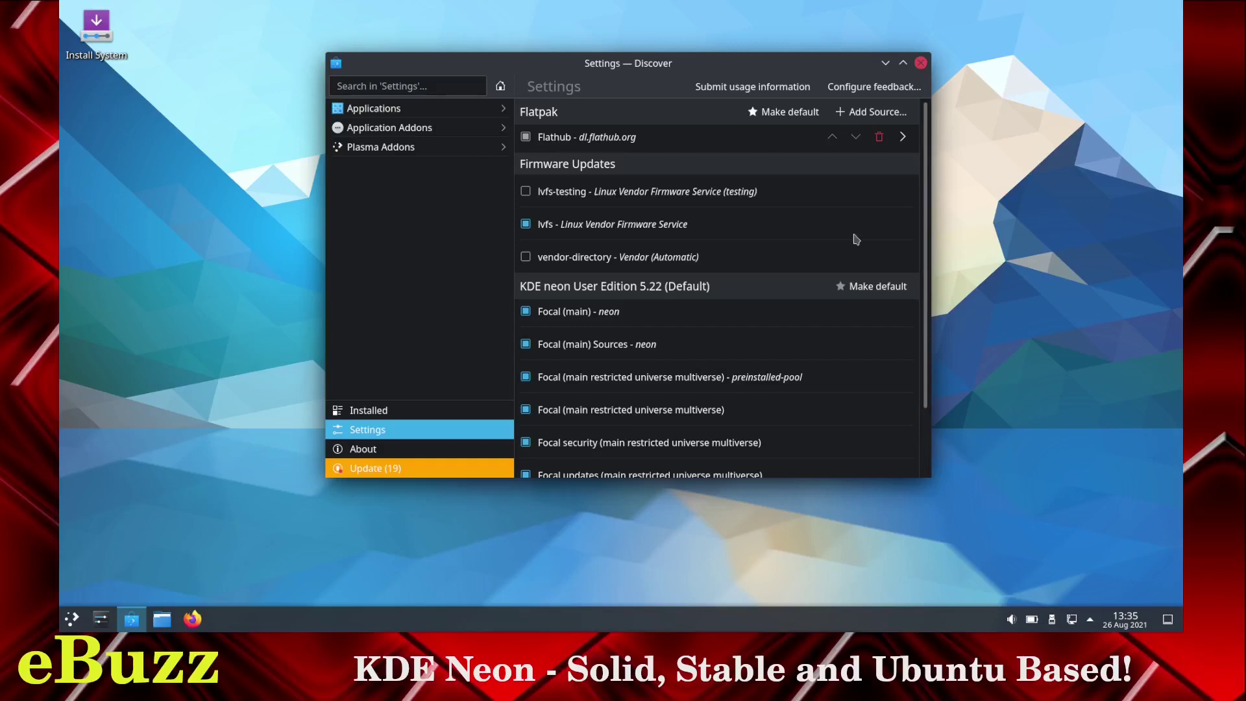
{"action": "left_click", "coordinate": [921, 63]}
Step: From the desktop menu, open Configure Desktop and Wallpaper and apply the Autumn 5.5 wallpaper
{"action": "right_click", "coordinate": [576, 191]}
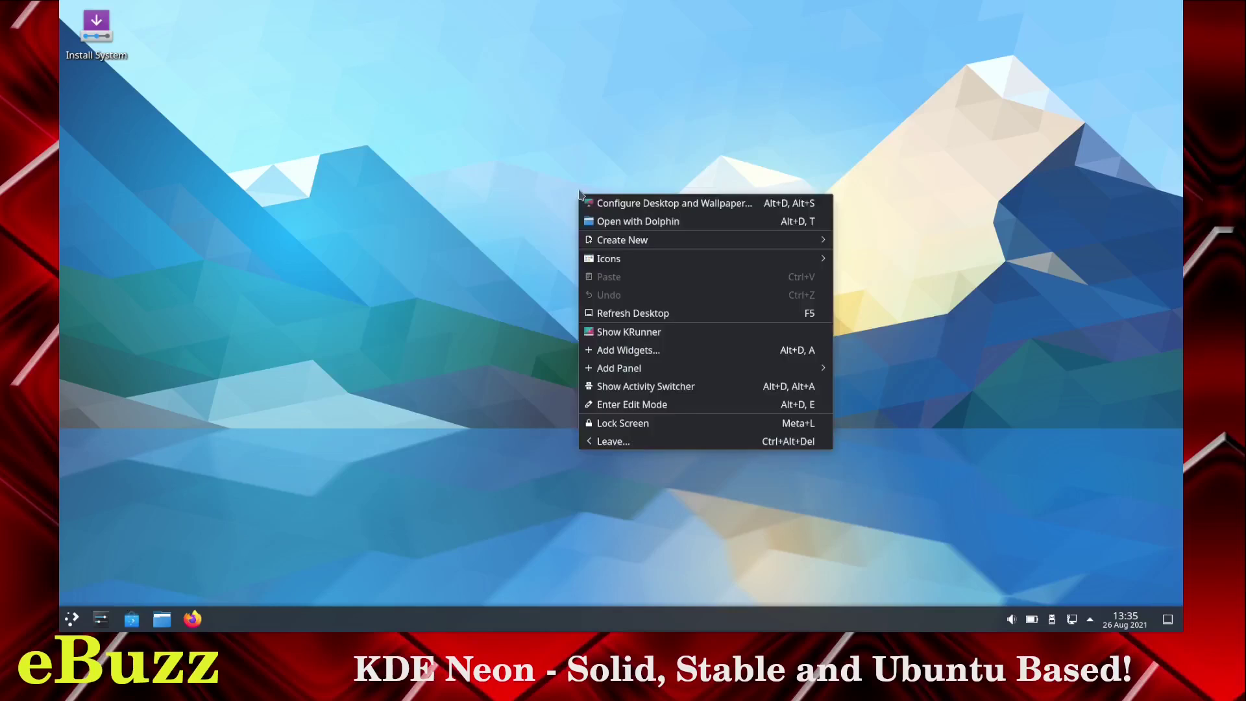
{"action": "left_click", "coordinate": [615, 209]}
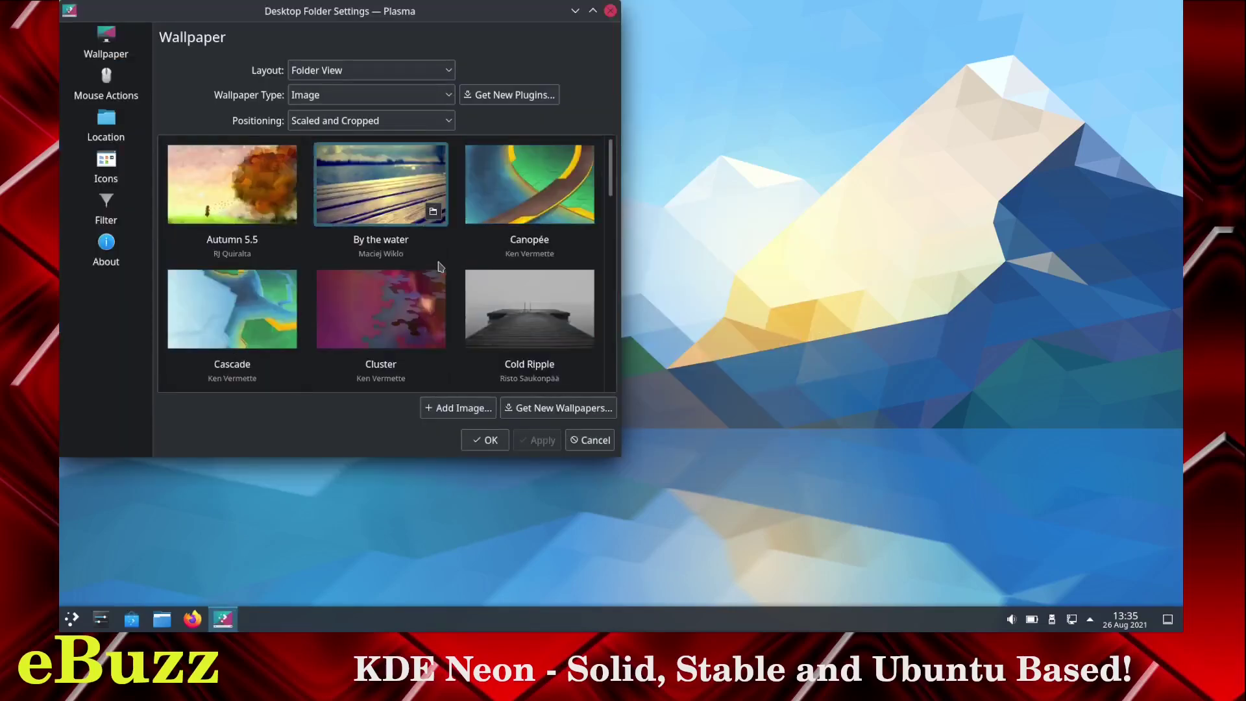
{"action": "left_click", "coordinate": [259, 192]}
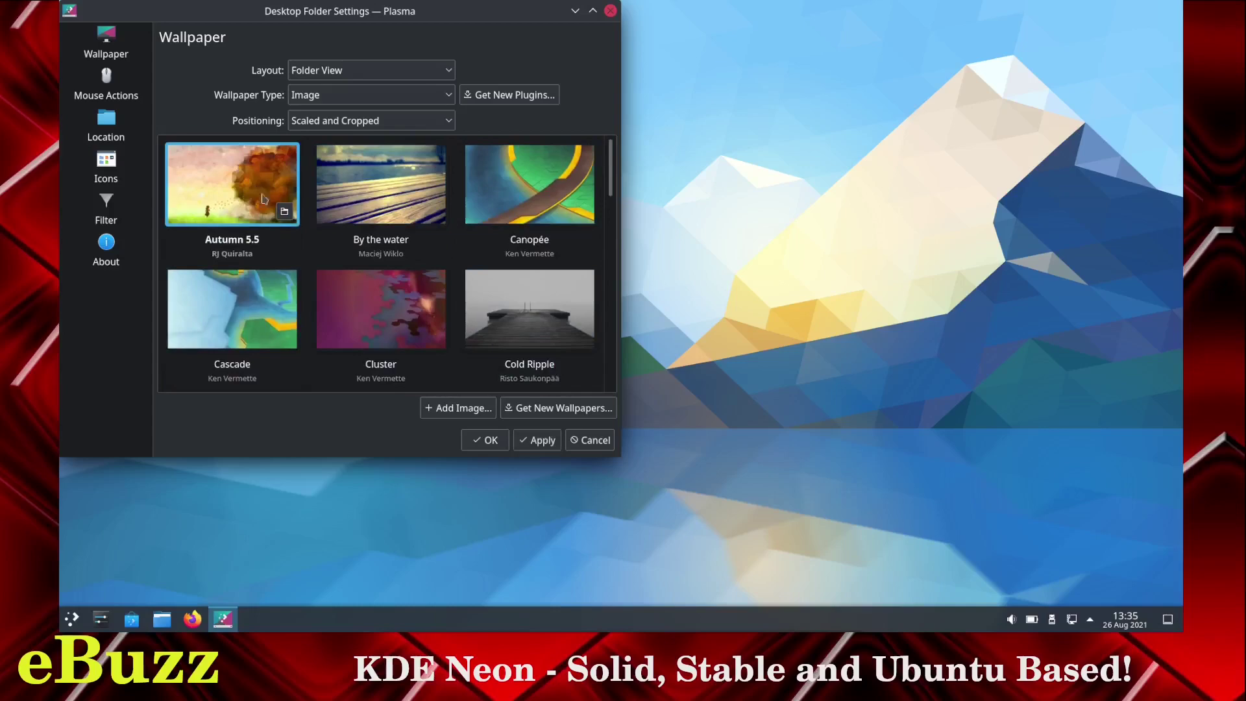
{"action": "left_click", "coordinate": [534, 439]}
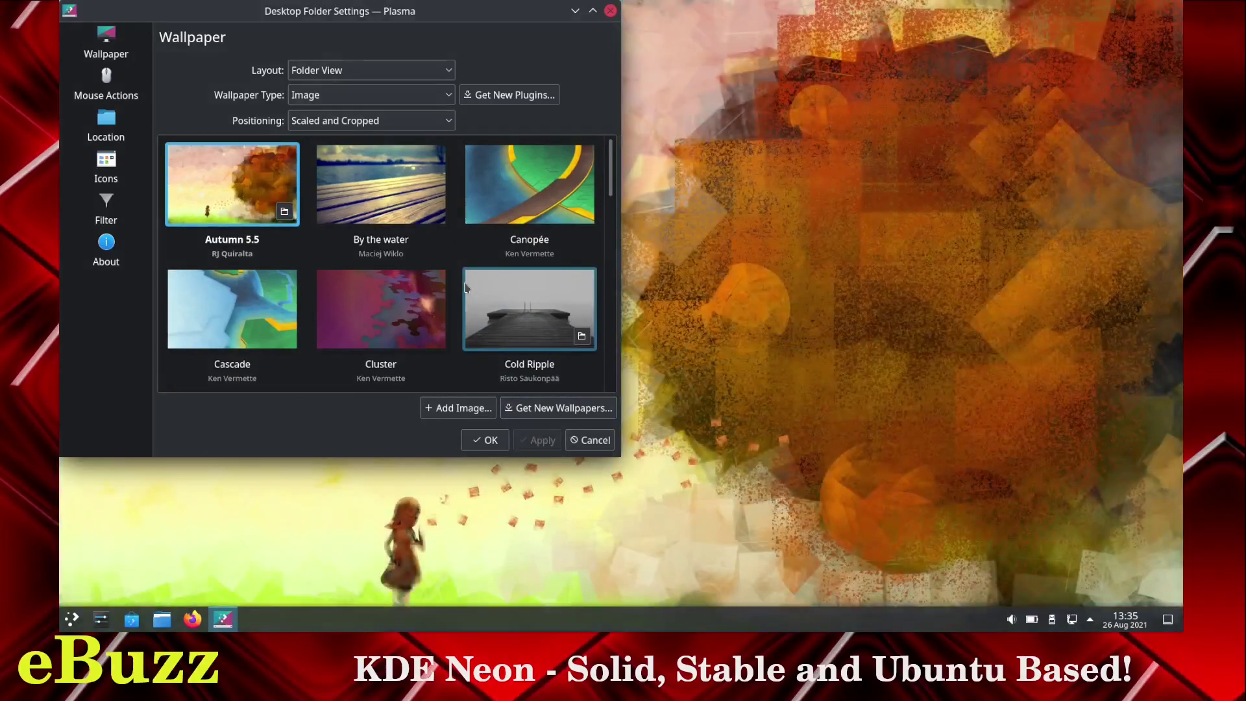
Step: Scroll down the wallpaper list and apply Flying Konqui instead
{"action": "scroll", "coordinate": [482, 266], "scroll_direction": "down", "scroll_amount": 1}
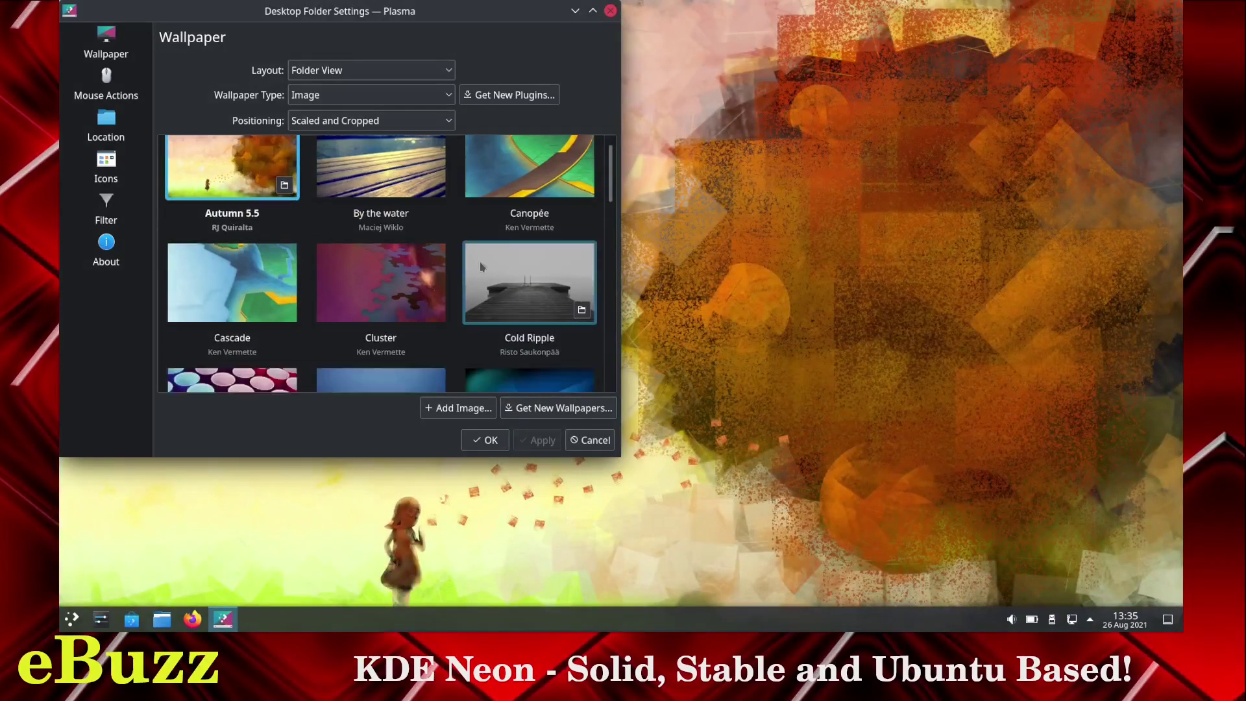
{"action": "scroll", "coordinate": [479, 269], "scroll_direction": "down", "scroll_amount": 6}
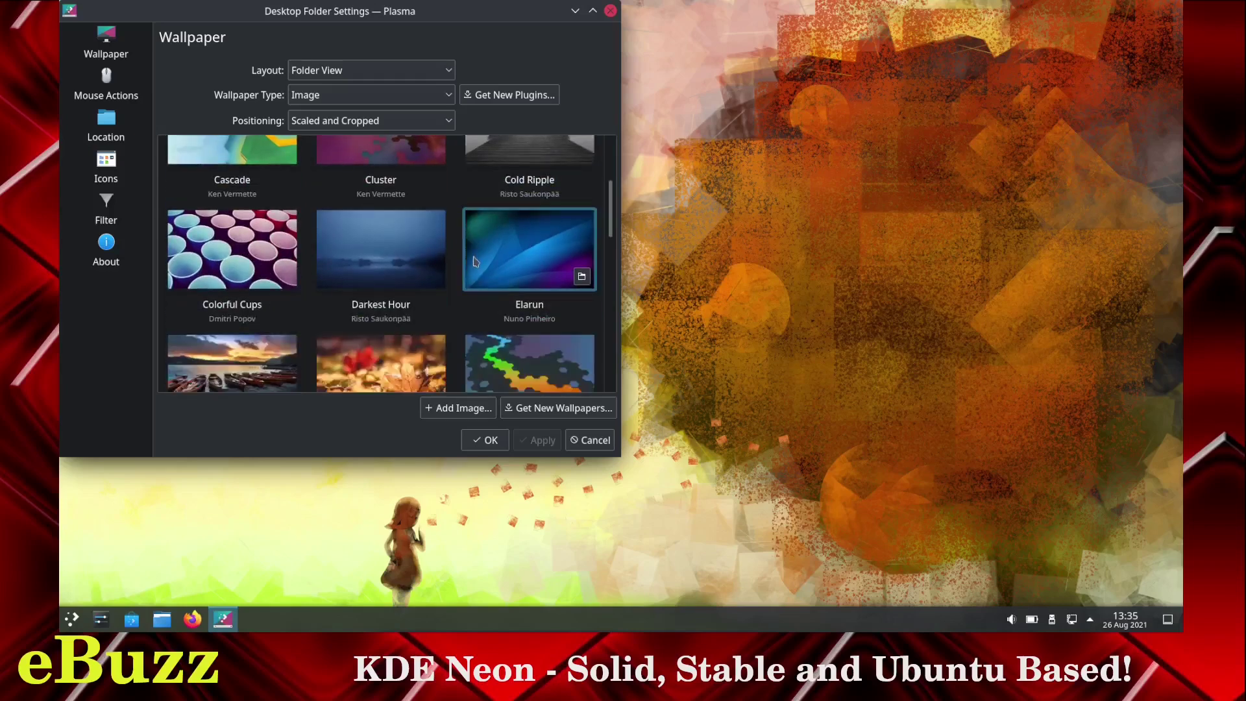
{"action": "scroll", "coordinate": [489, 252], "scroll_direction": "down", "scroll_amount": 6}
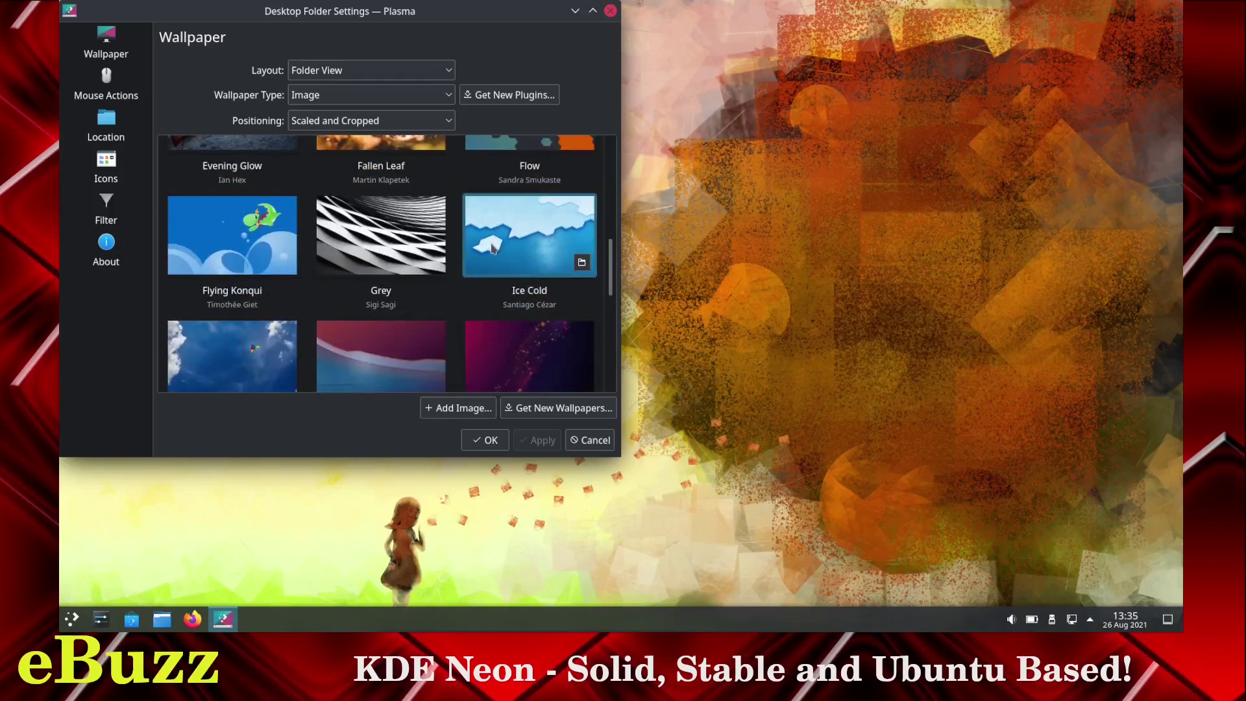
{"action": "left_click", "coordinate": [271, 241]}
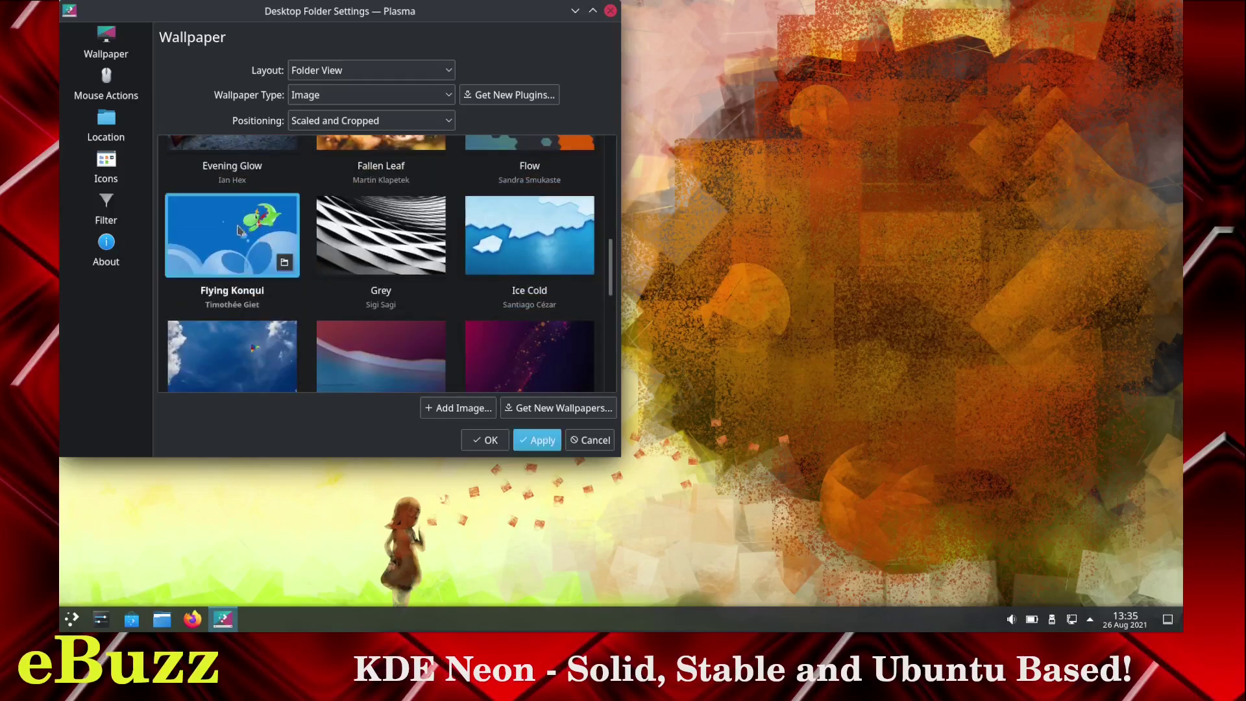
{"action": "left_click", "coordinate": [533, 443]}
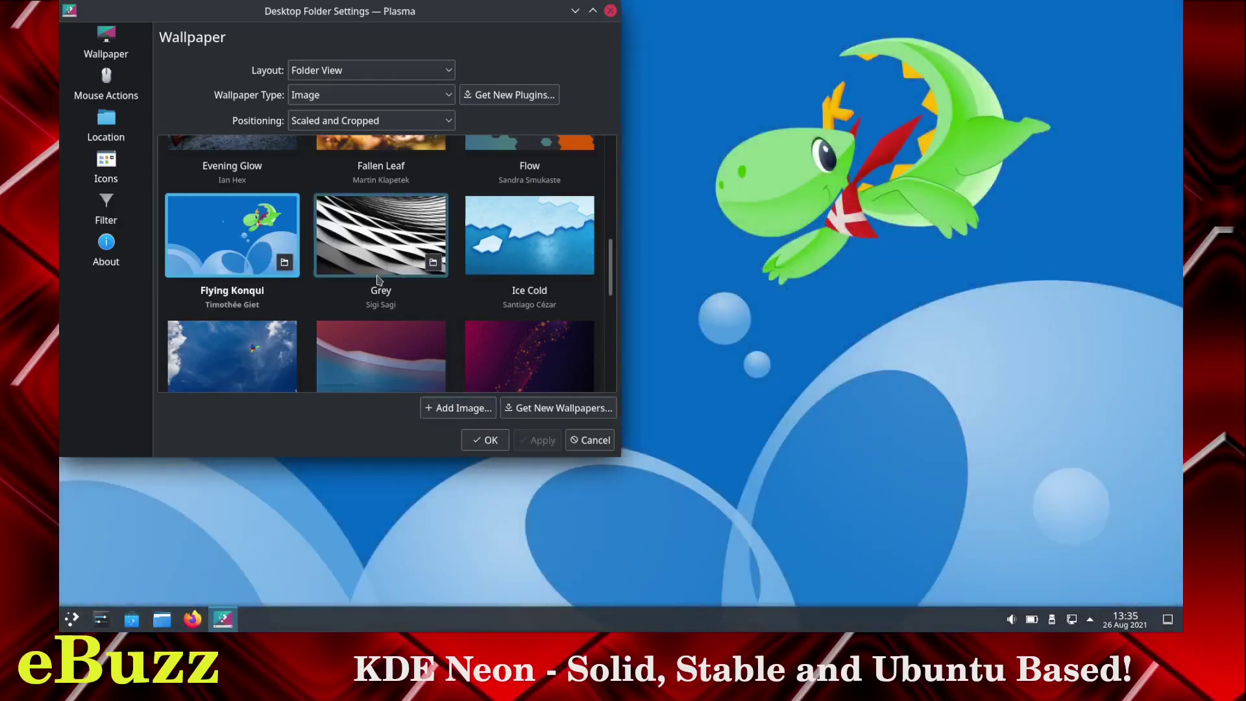
{"action": "scroll", "coordinate": [379, 279], "scroll_direction": "down", "scroll_amount": 4}
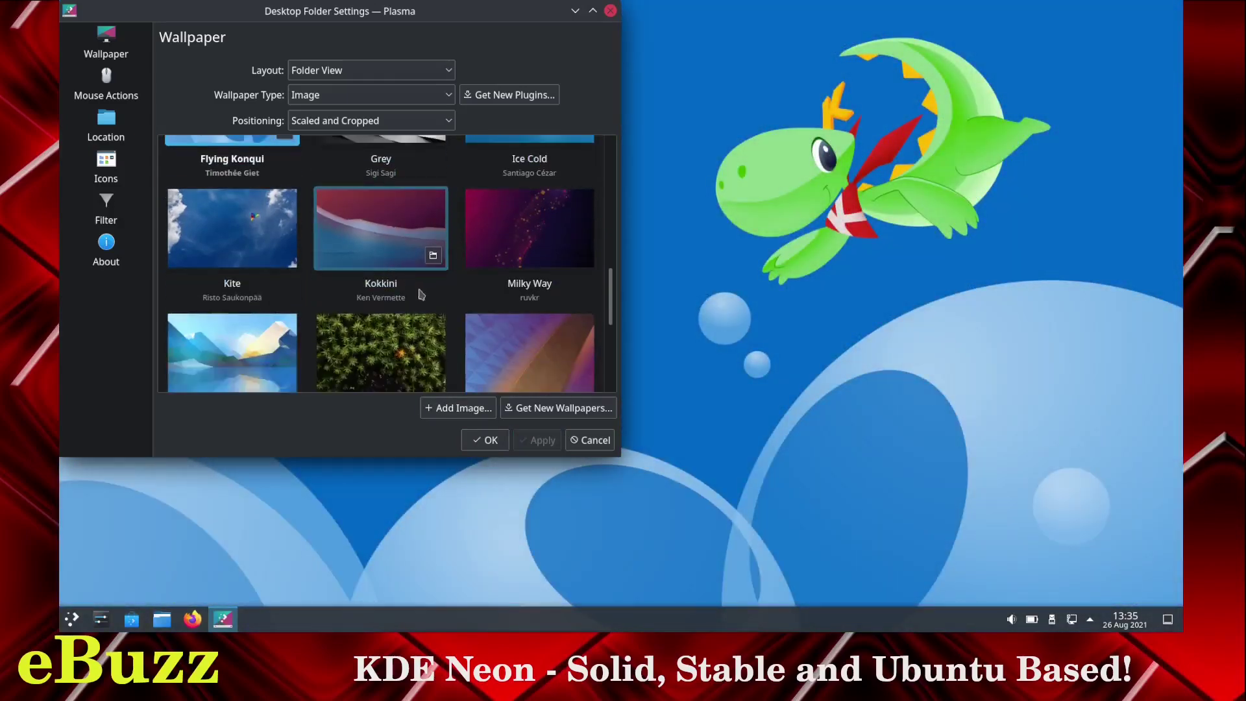
{"action": "scroll", "coordinate": [613, 316], "scroll_direction": "down", "scroll_amount": 5}
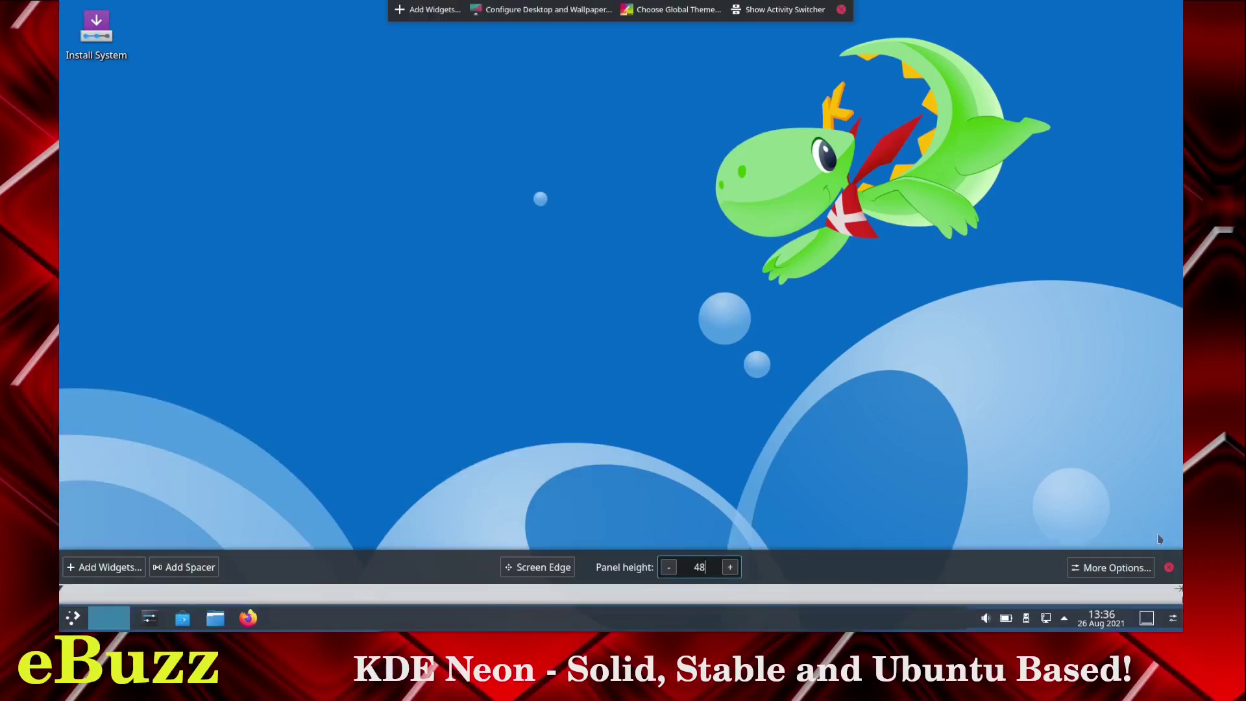
Step: Exit panel and desktop edit modes, then open and dismiss the application launcher
{"action": "left_click", "coordinate": [1169, 567]}
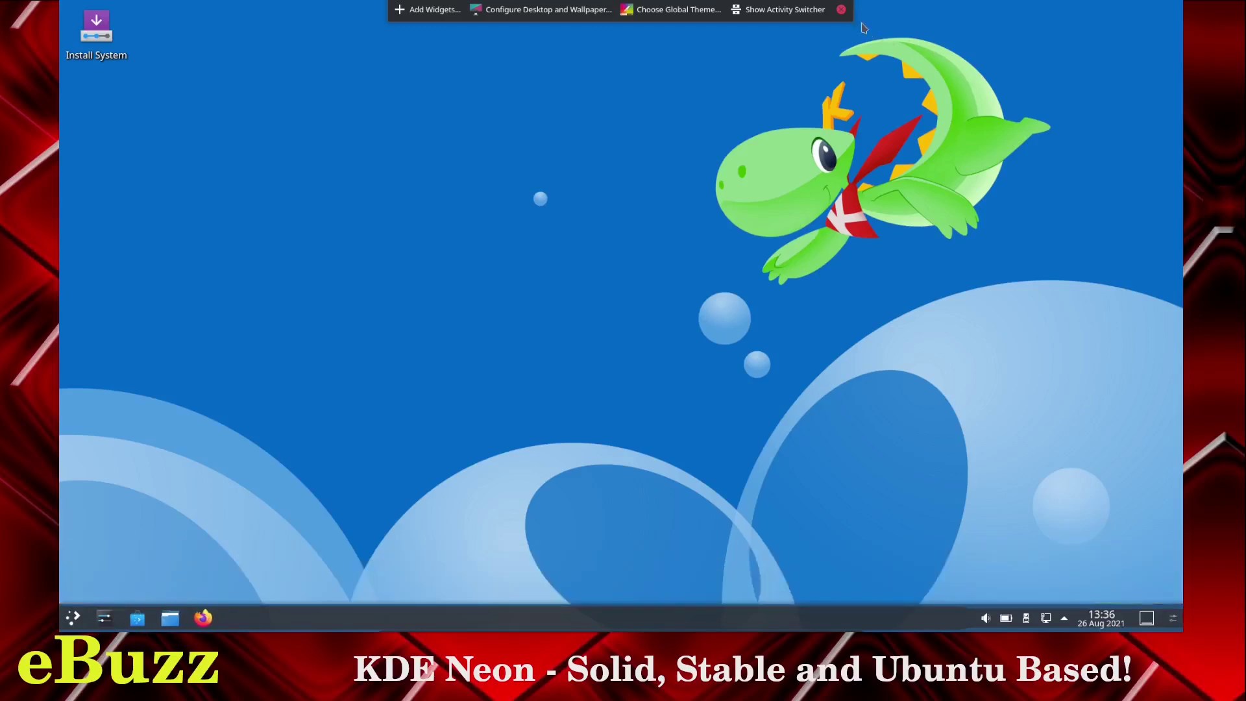
{"action": "left_click", "coordinate": [841, 9]}
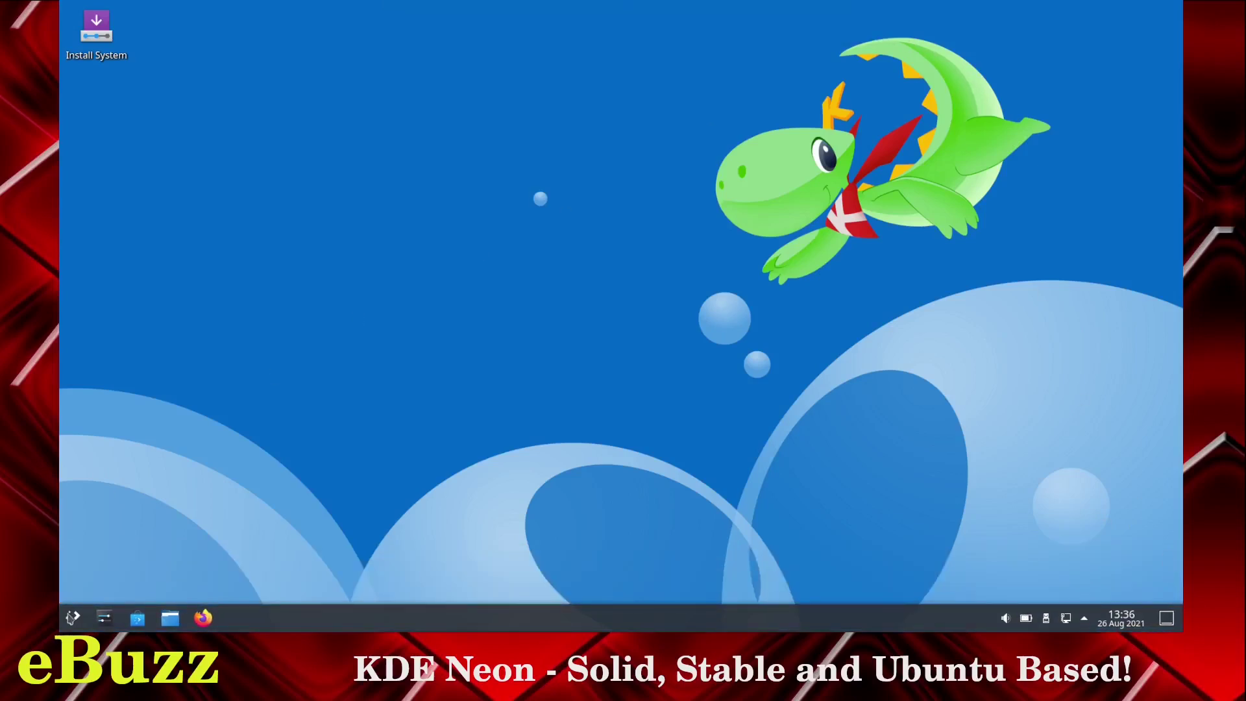
{"action": "left_click", "coordinate": [71, 618]}
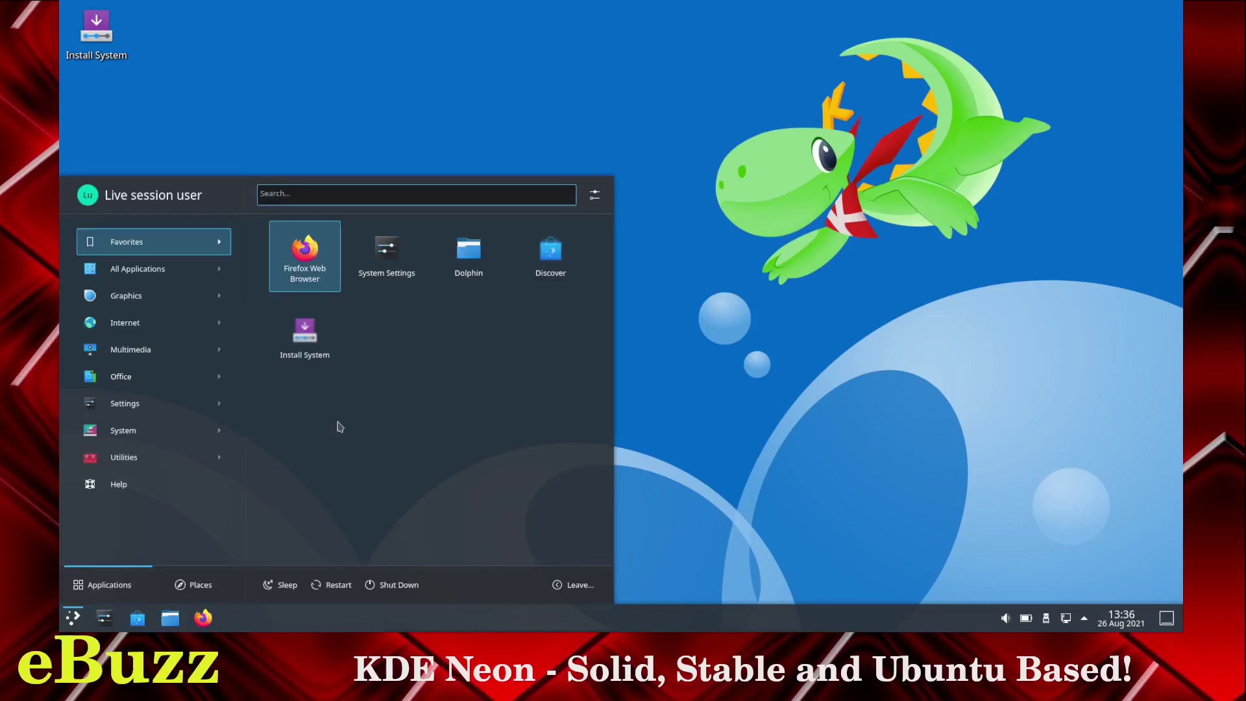
{"action": "left_click", "coordinate": [771, 345]}
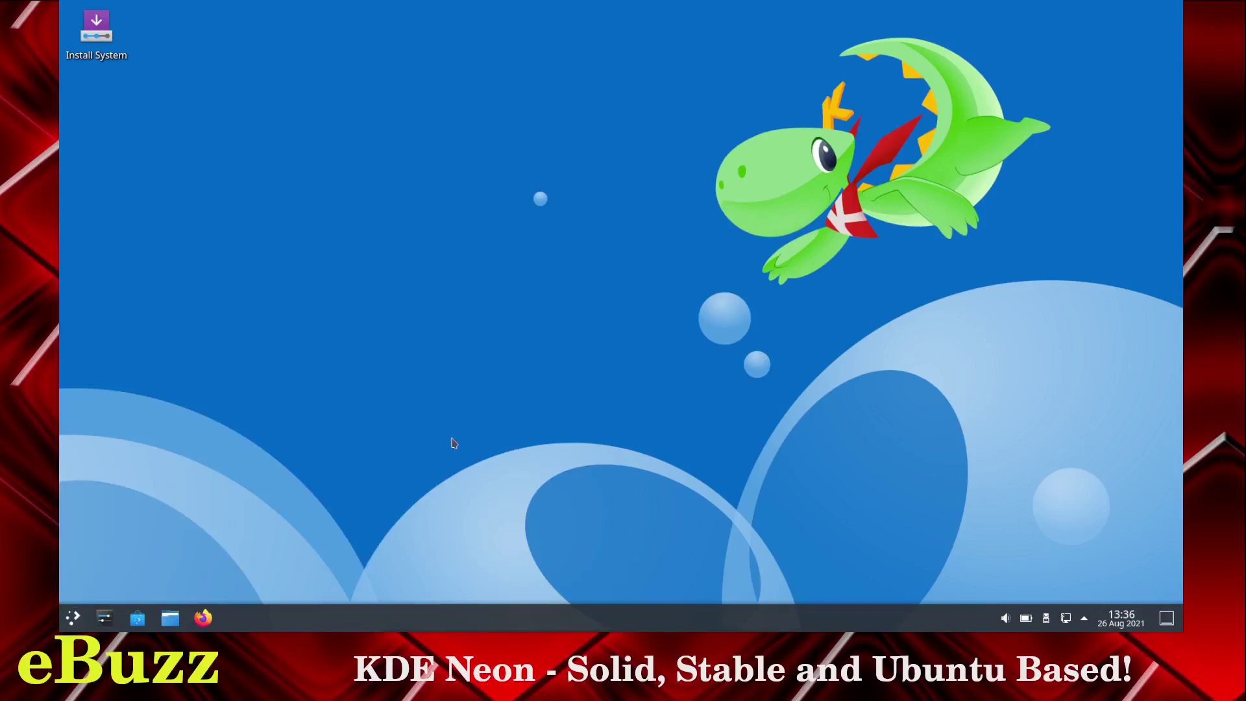